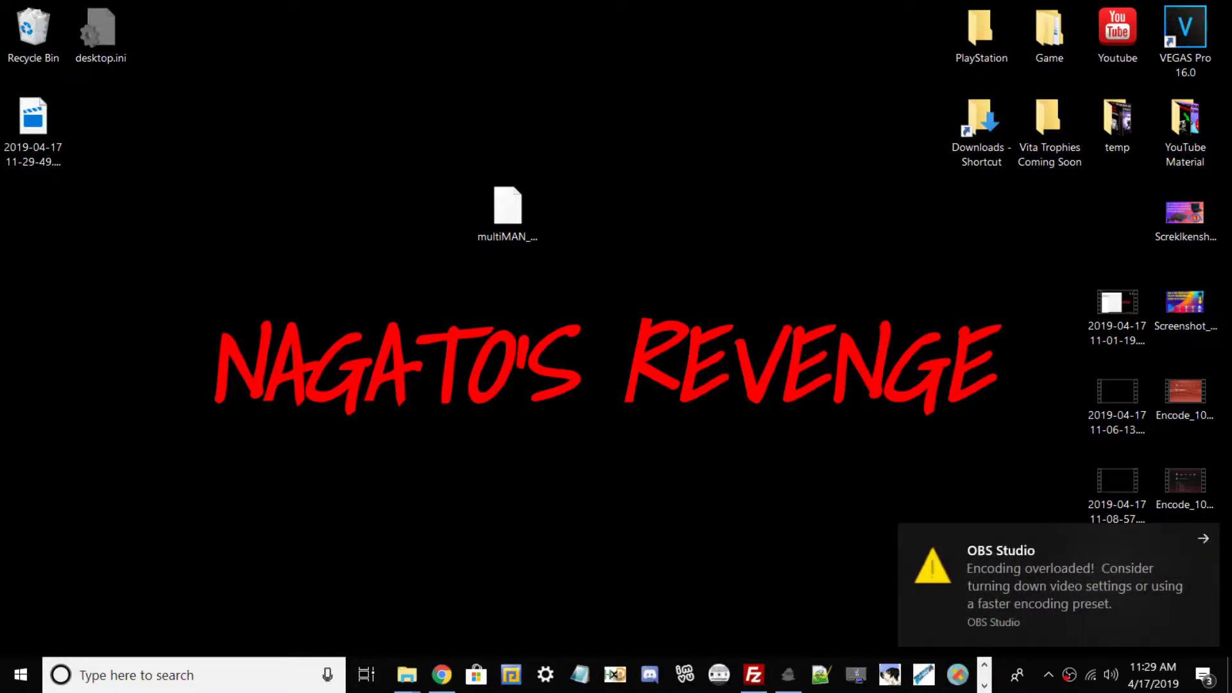
Dismiss the OBS encoding-overloaded toast, then select and deselect the multiMAN PKG on the desktop
{"action": "left_click", "coordinate": [1209, 540]}
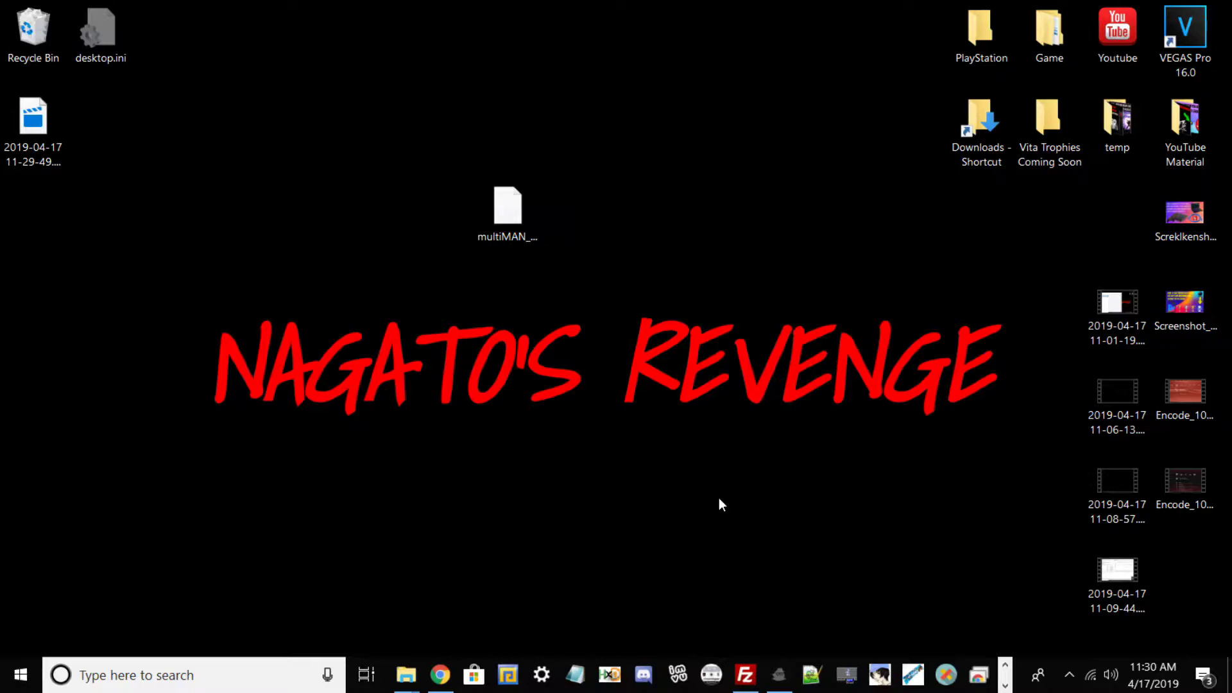
{"action": "left_click", "coordinate": [503, 205]}
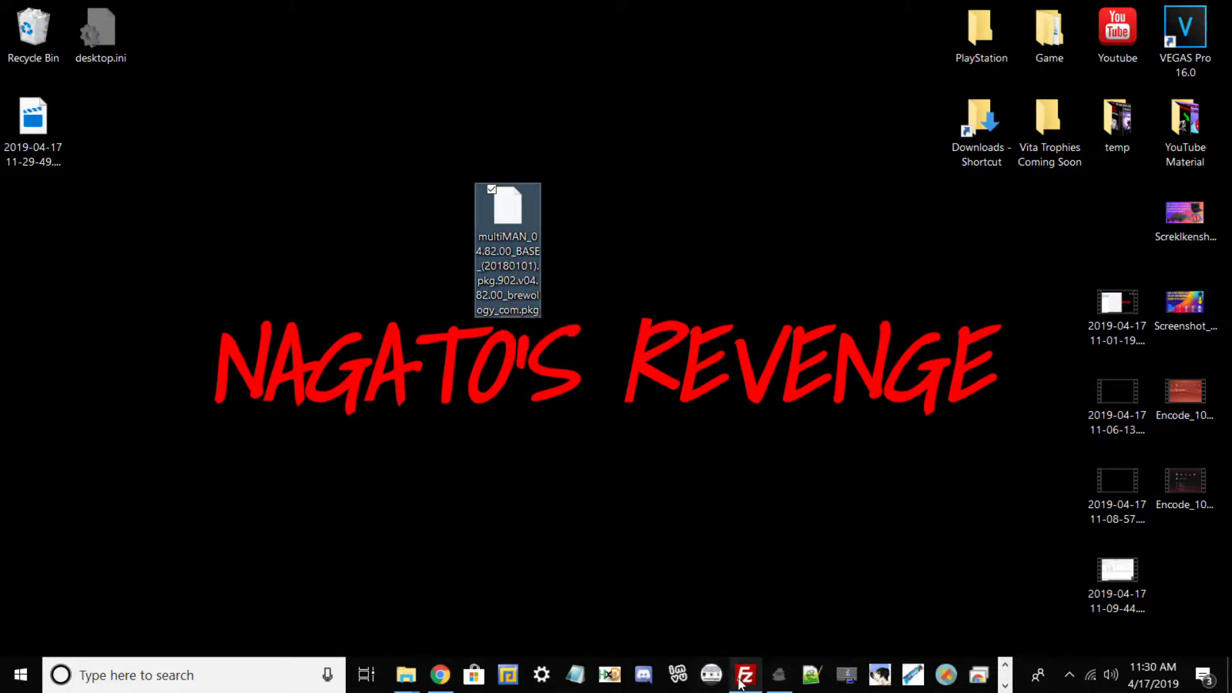
{"action": "mouse_move", "coordinate": [736, 681]}
{"action": "left_click", "coordinate": [474, 171]}
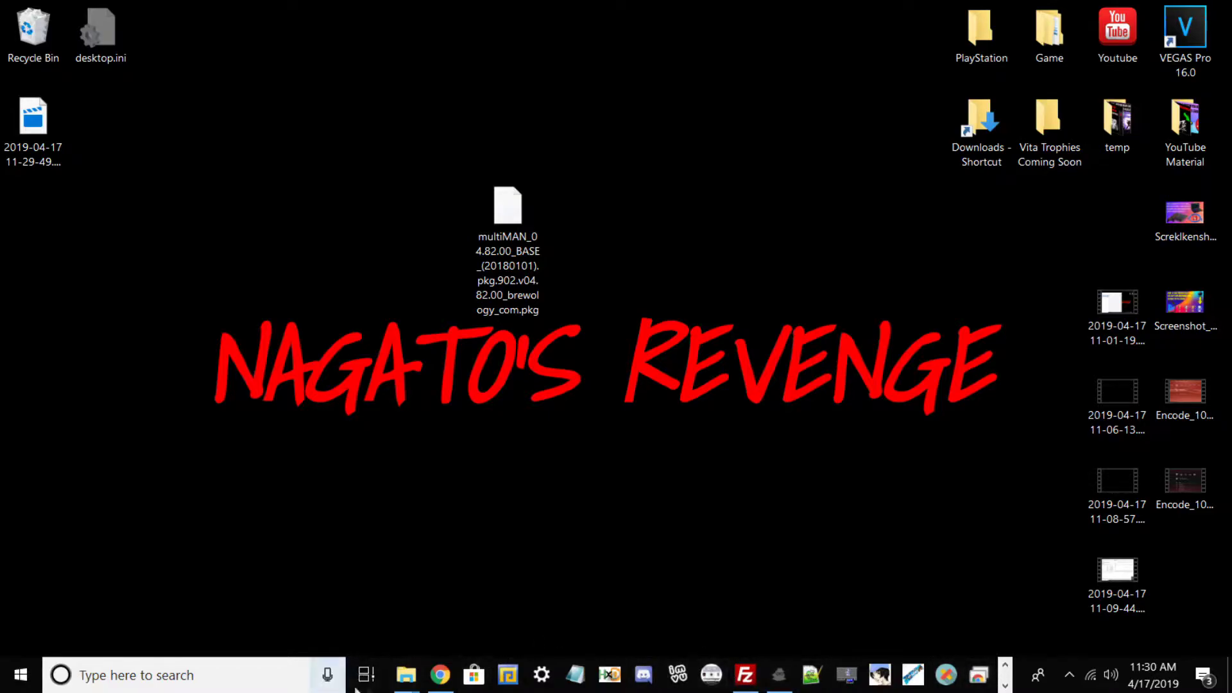
Bring the USB Drive (E:) Explorer window to the front and maximize it
{"action": "left_click", "coordinate": [406, 673]}
{"action": "left_click", "coordinate": [467, 603]}
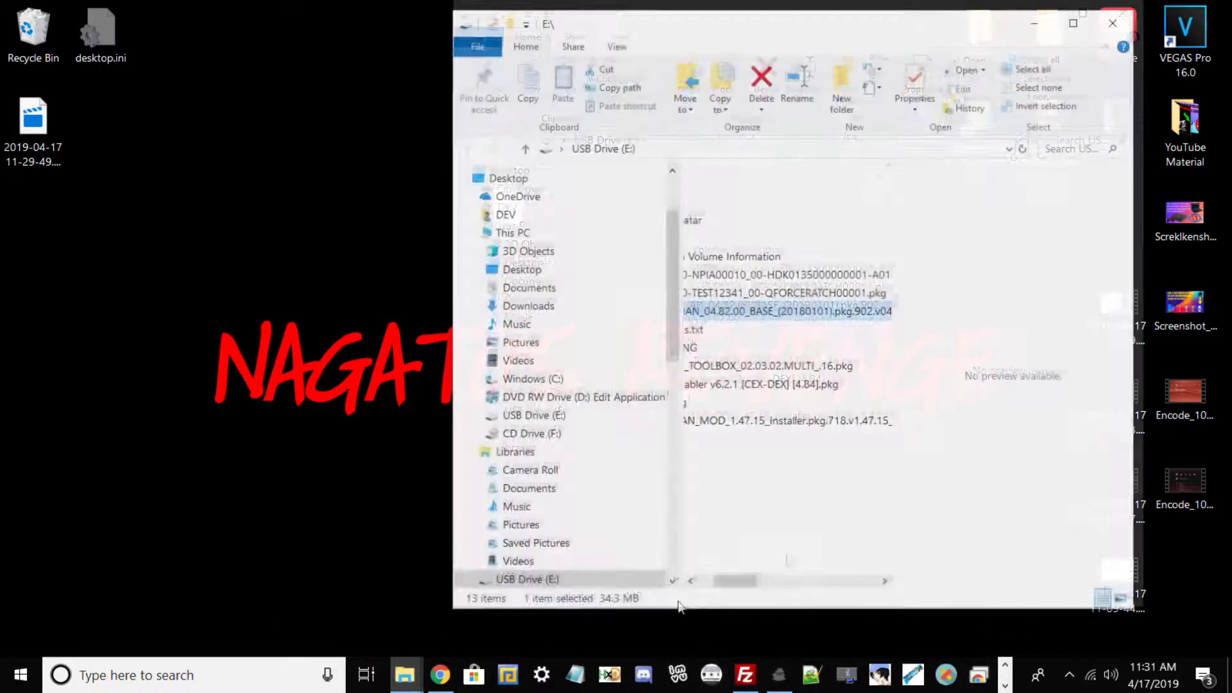
{"action": "left_click", "coordinate": [1083, 12]}
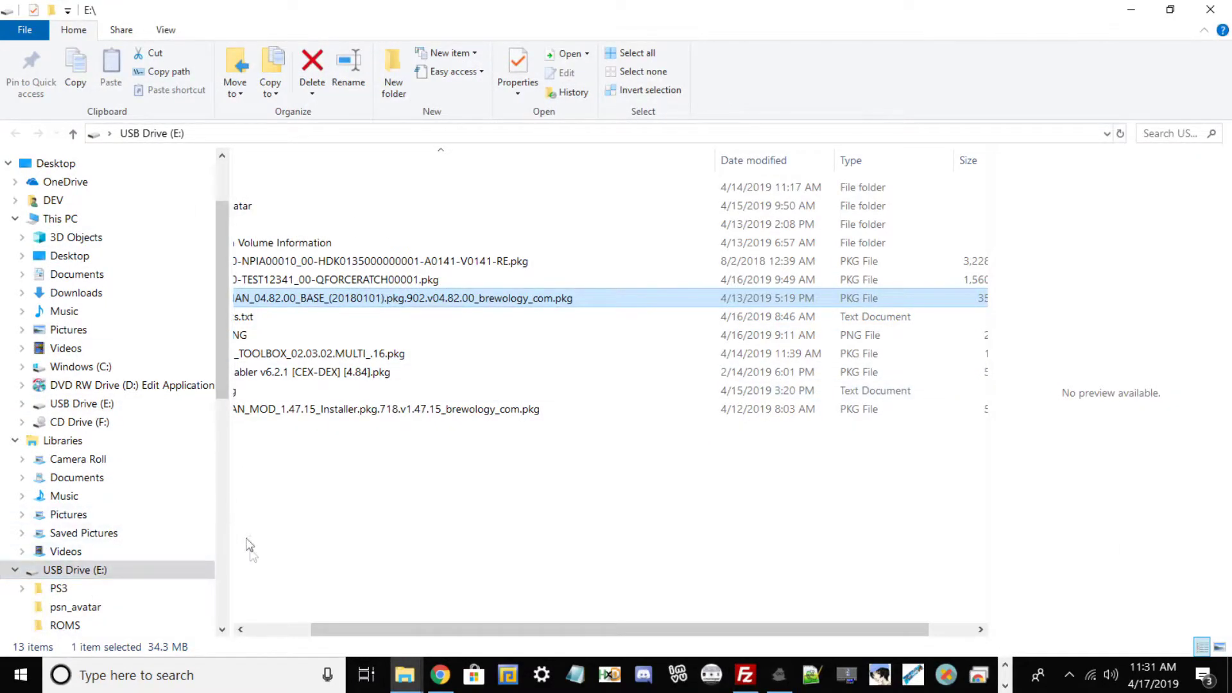
{"action": "left_click_drag", "start_coordinate": [324, 629], "coordinate": [262, 630]}
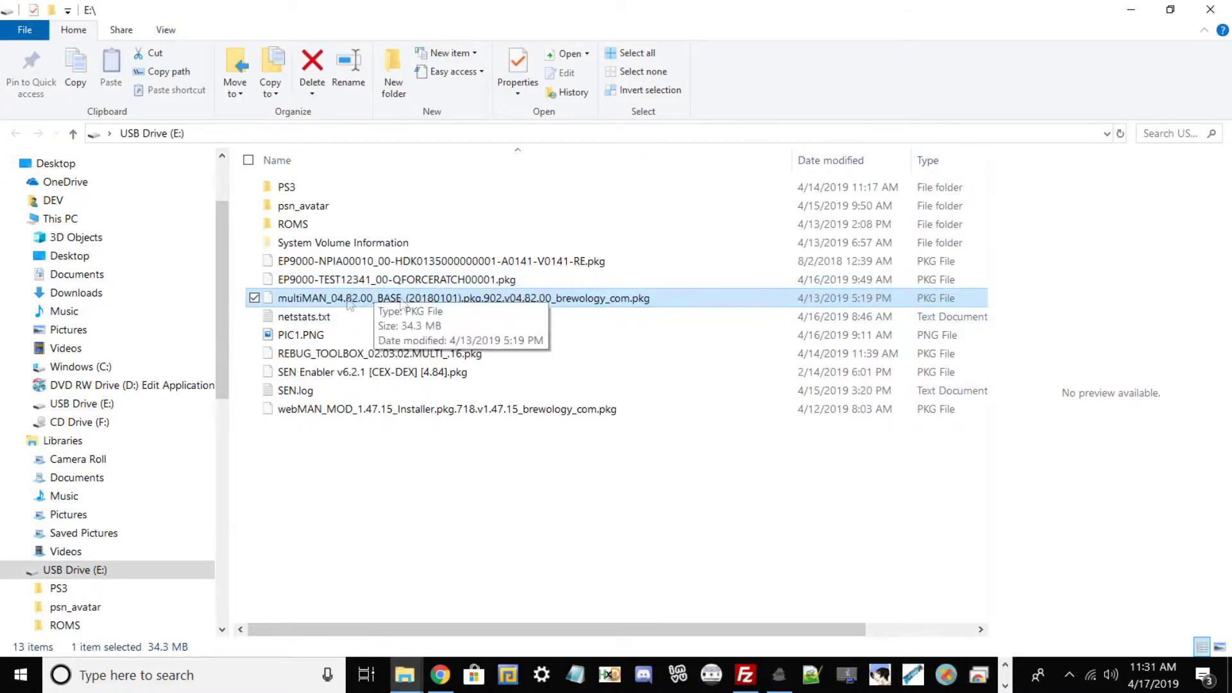
Check in USB Drive (E:) Properties that it uses FAT32, then cancel
{"action": "right_click", "coordinate": [69, 572]}
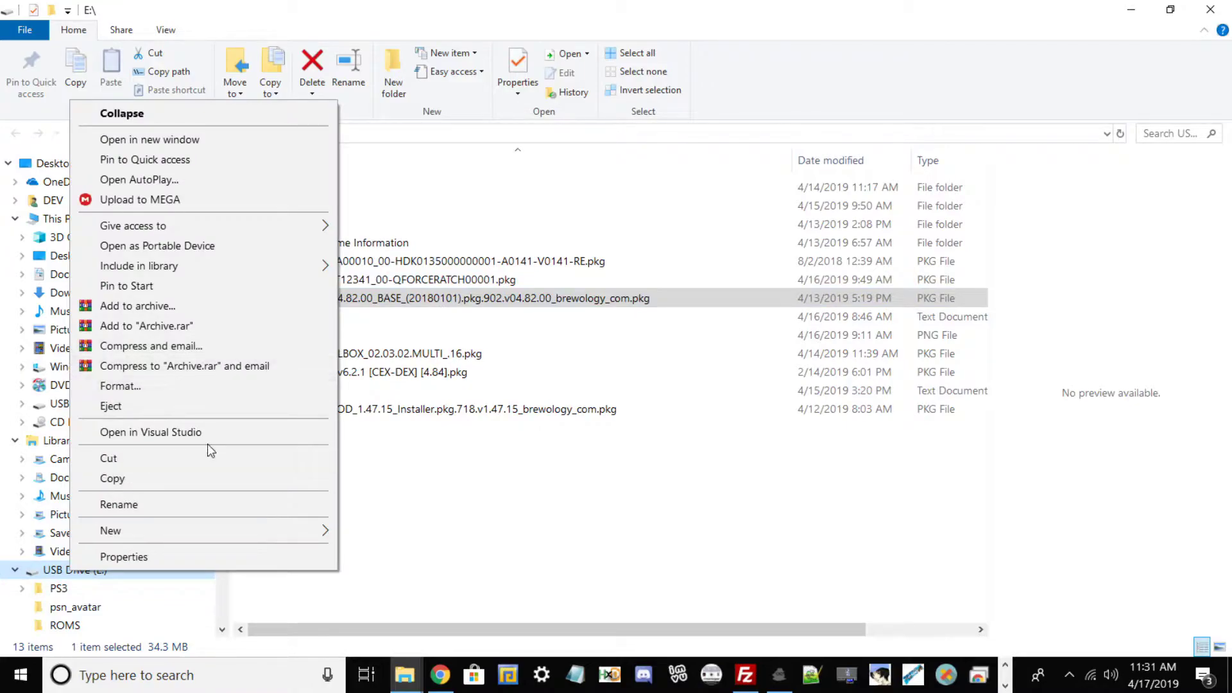
{"action": "left_click", "coordinate": [487, 564]}
{"action": "right_click", "coordinate": [128, 570]}
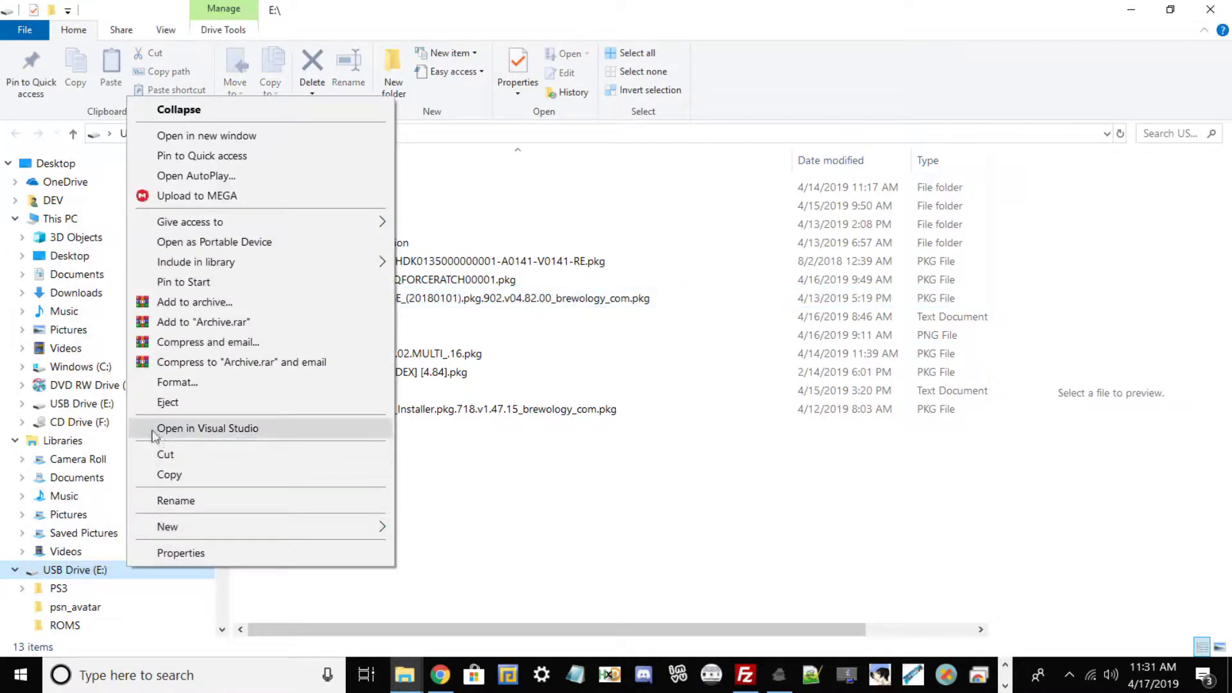
{"action": "left_click", "coordinate": [207, 553]}
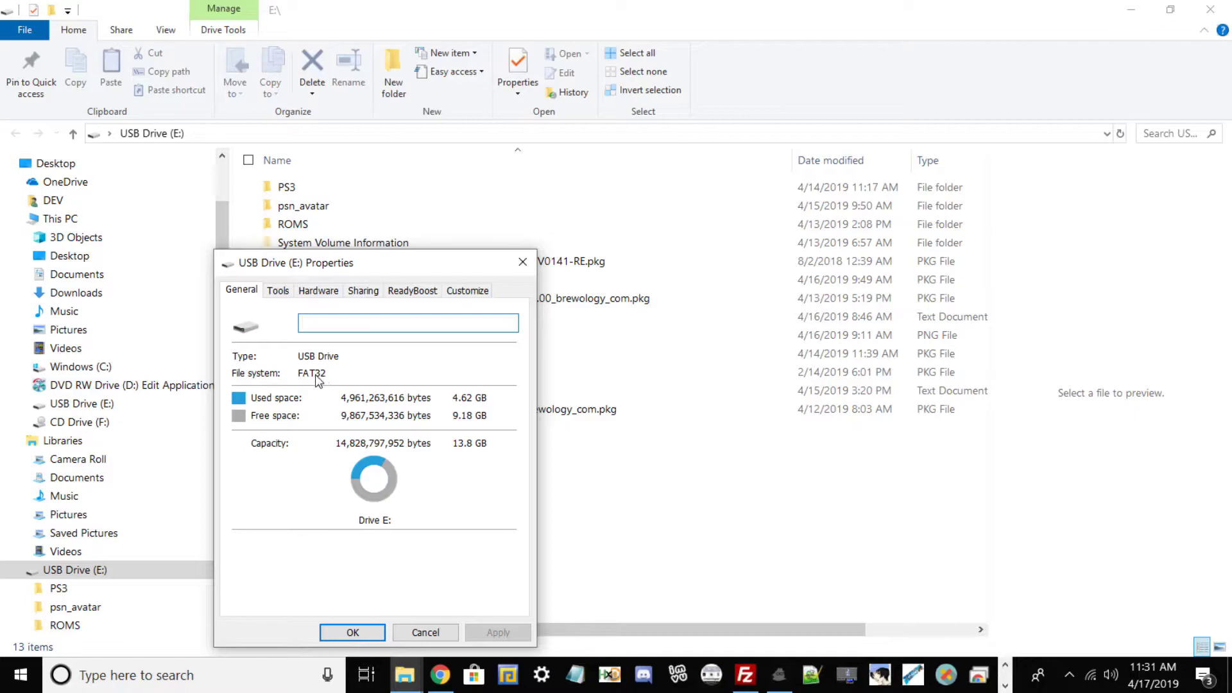
{"action": "left_click", "coordinate": [426, 631]}
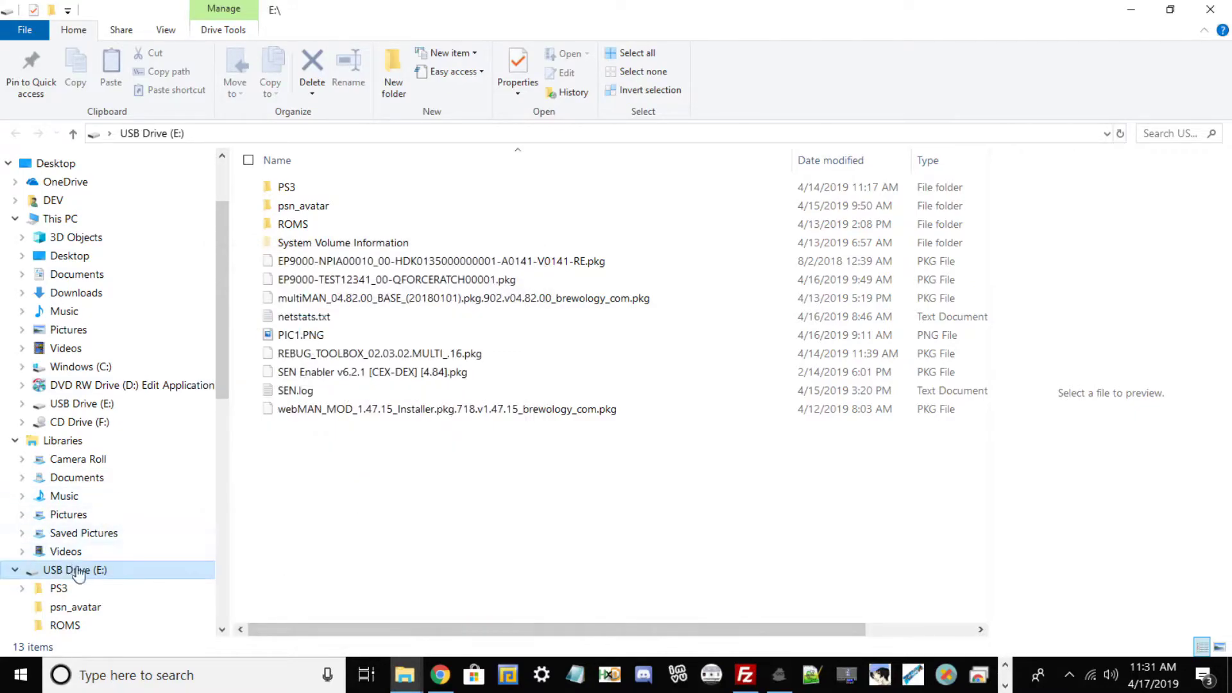
{"action": "right_click", "coordinate": [80, 573]}
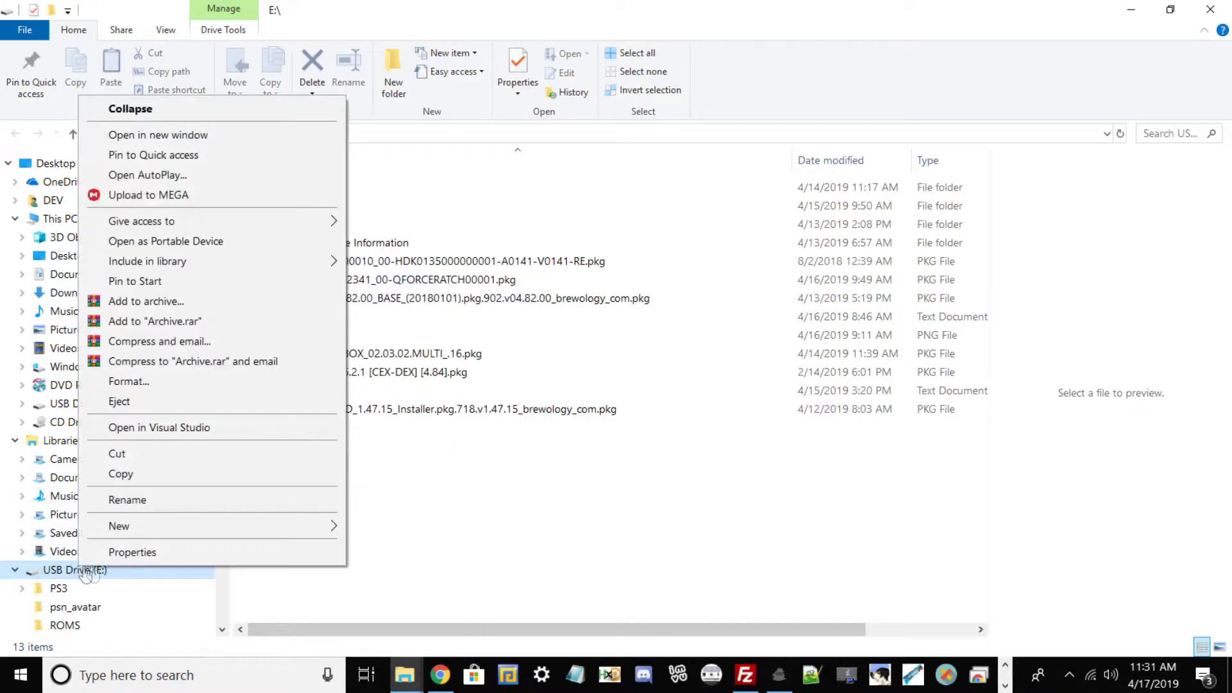
{"action": "left_click", "coordinate": [165, 382]}
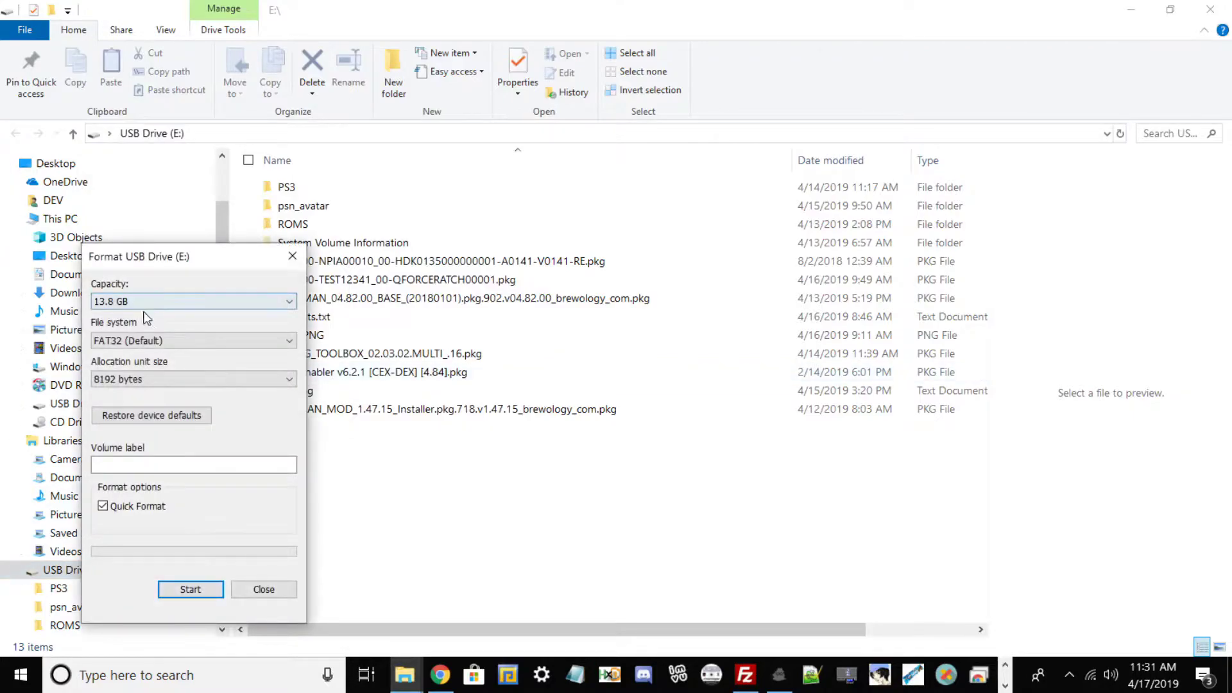
{"action": "left_click", "coordinate": [160, 341]}
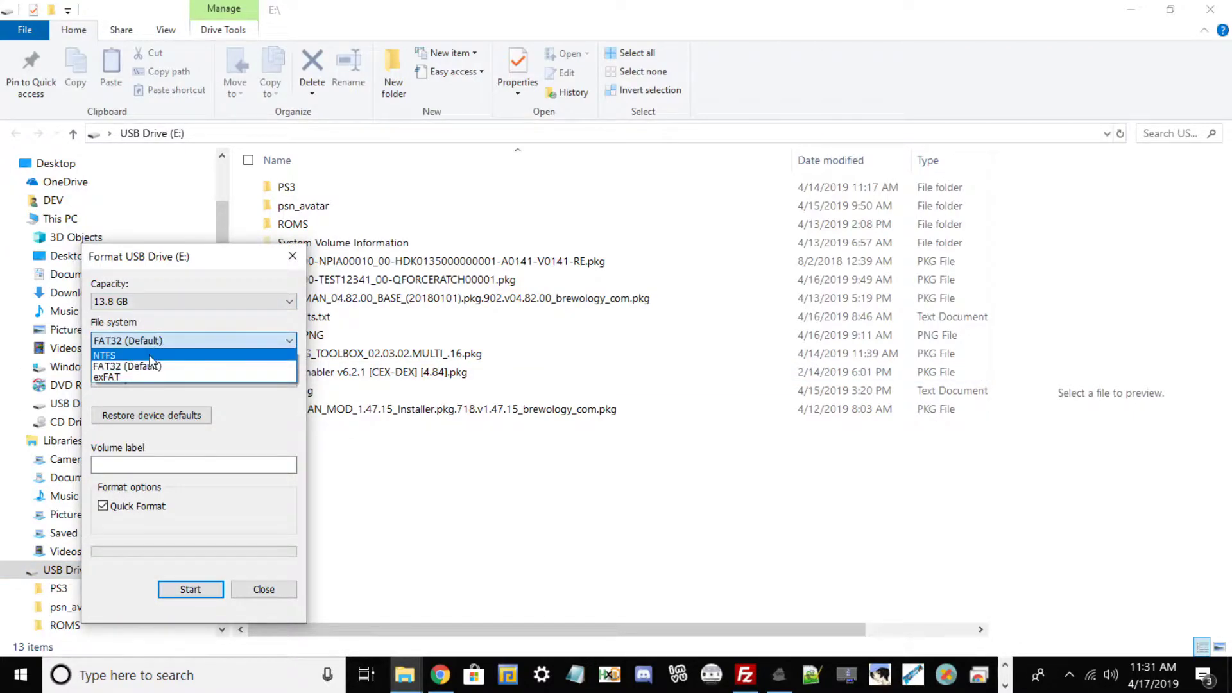
{"action": "left_click", "coordinate": [121, 365]}
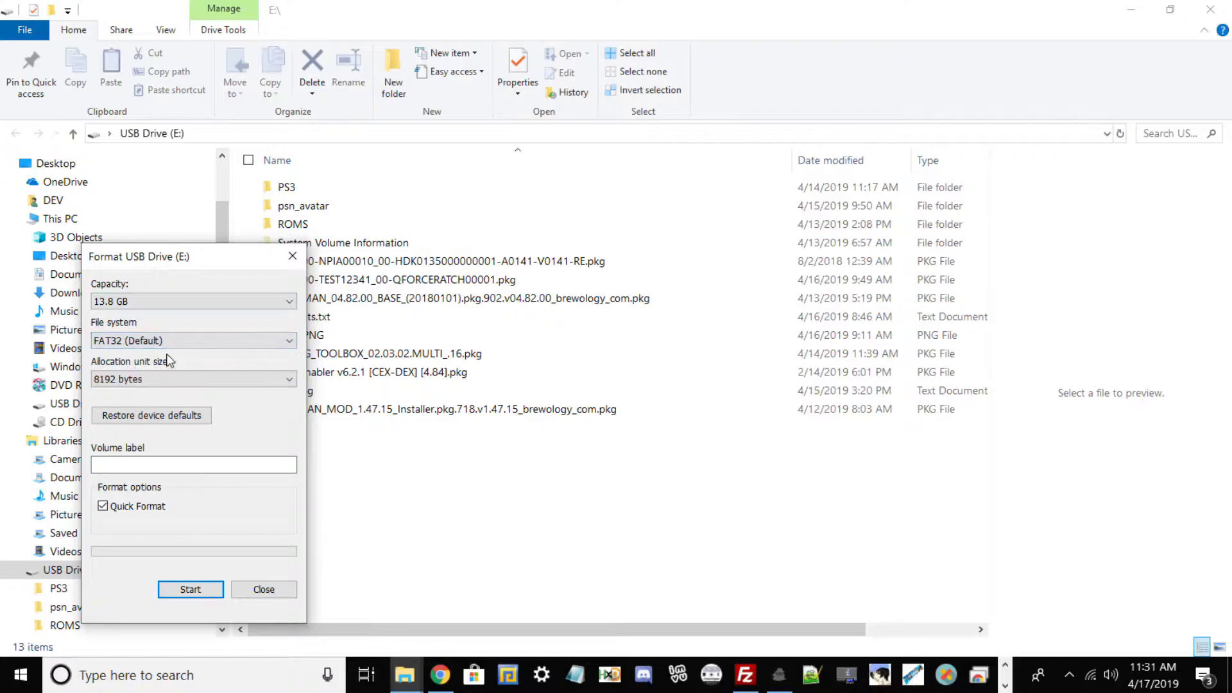
{"action": "left_click", "coordinate": [159, 378]}
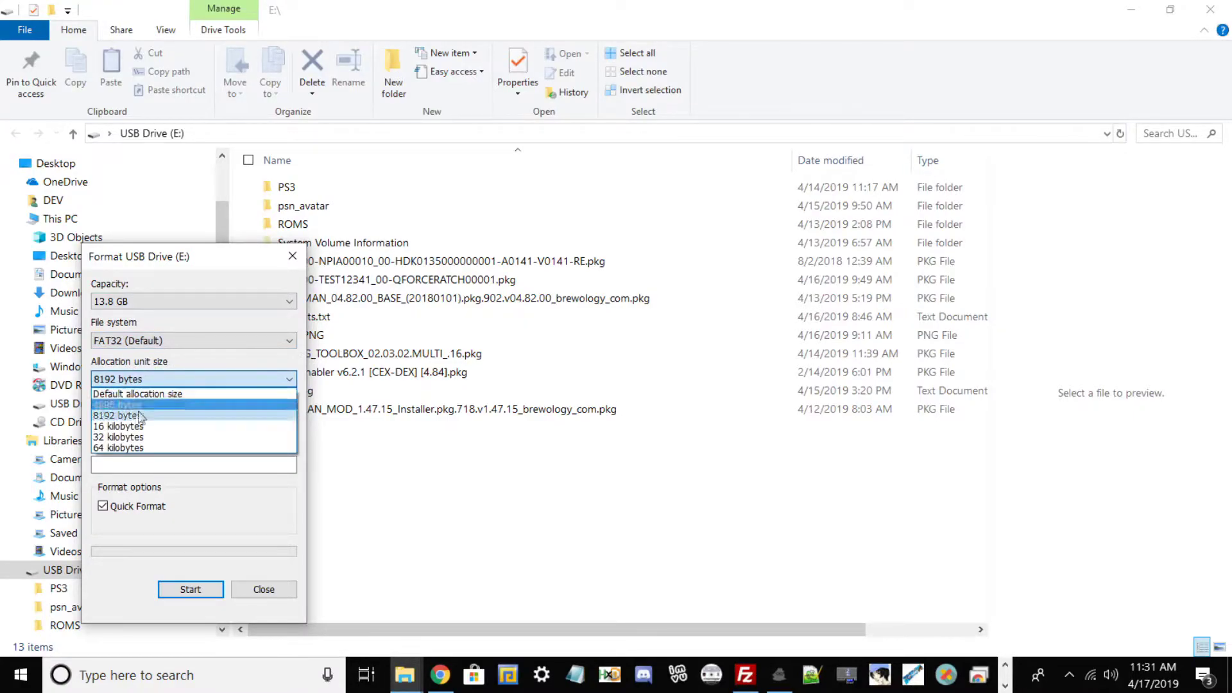
{"action": "left_click", "coordinate": [178, 379]}
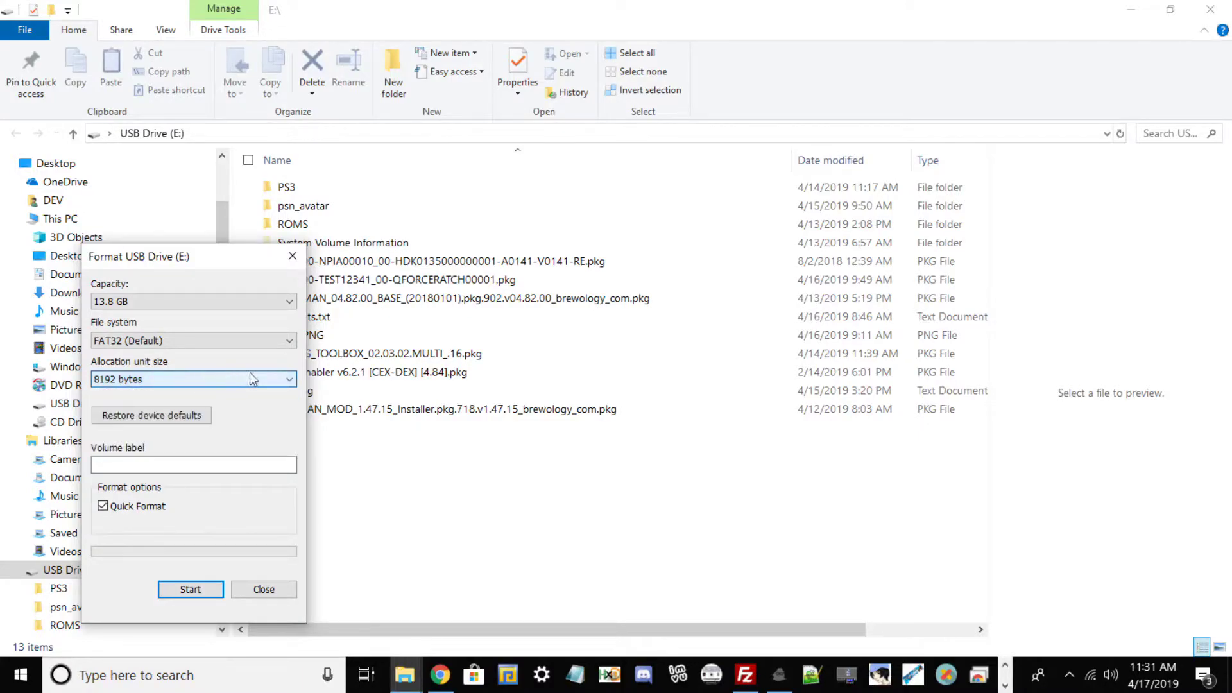
{"action": "left_click", "coordinate": [103, 506]}
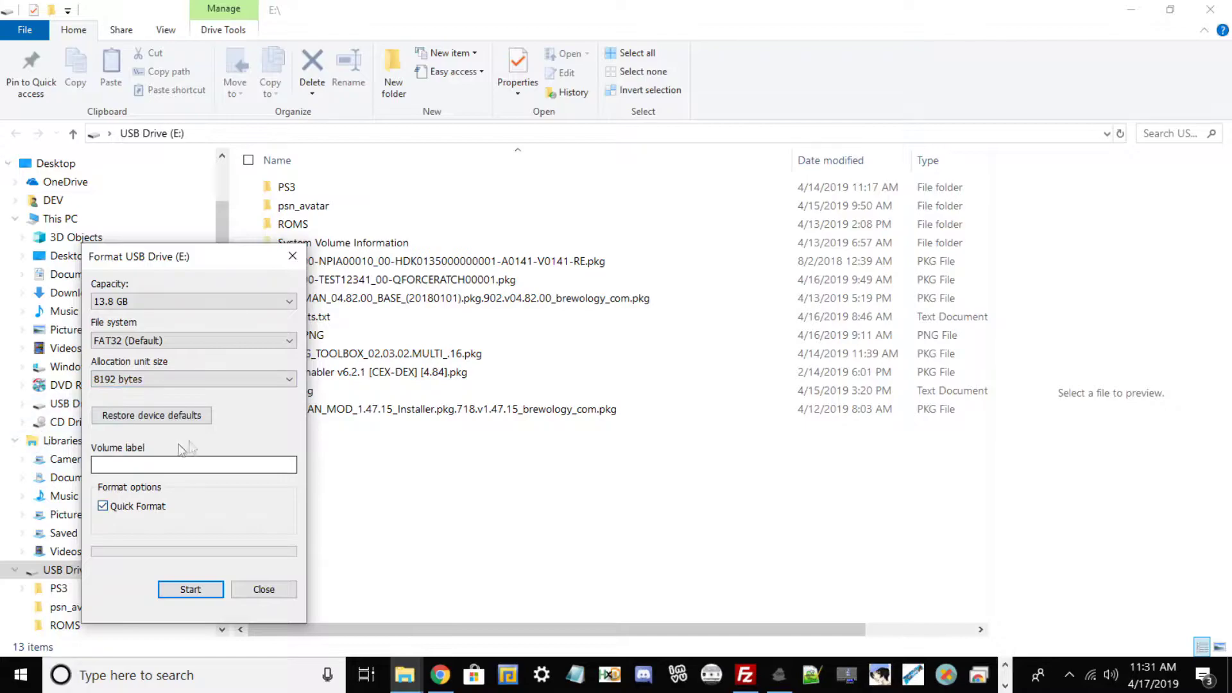
{"action": "left_click", "coordinate": [191, 591]}
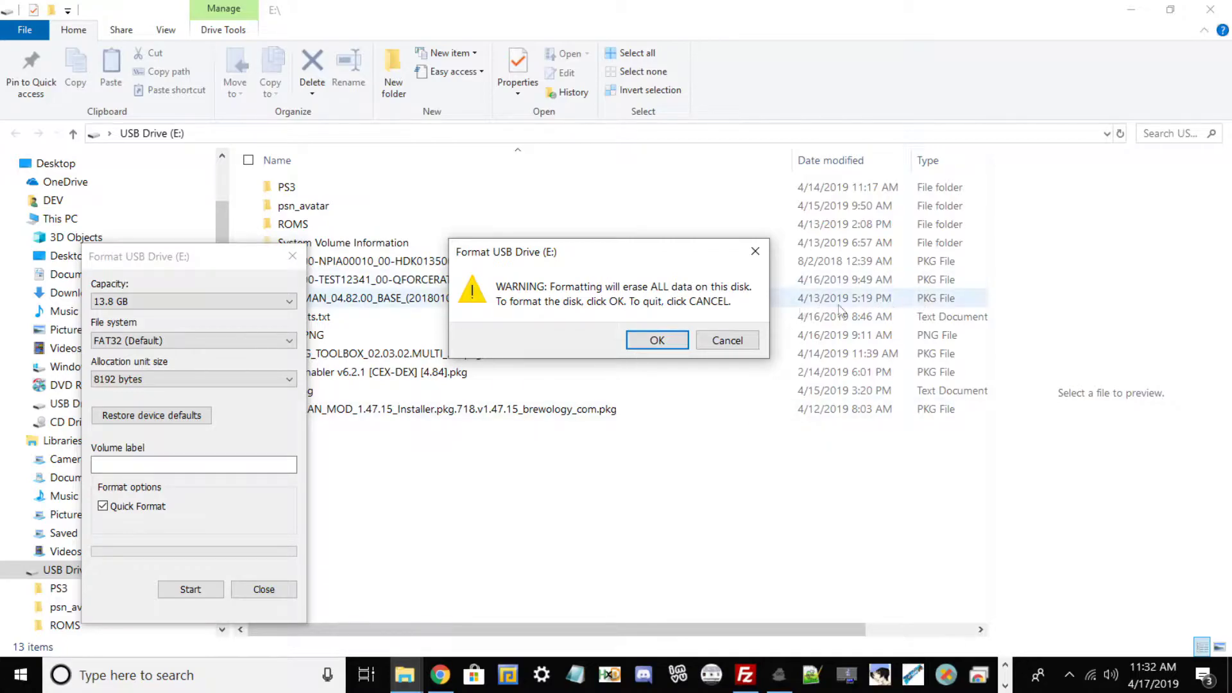
{"action": "left_click", "coordinate": [726, 342]}
Close the format options and shrink and move the Explorer window to expose the desktop icons
{"action": "left_click", "coordinate": [260, 596]}
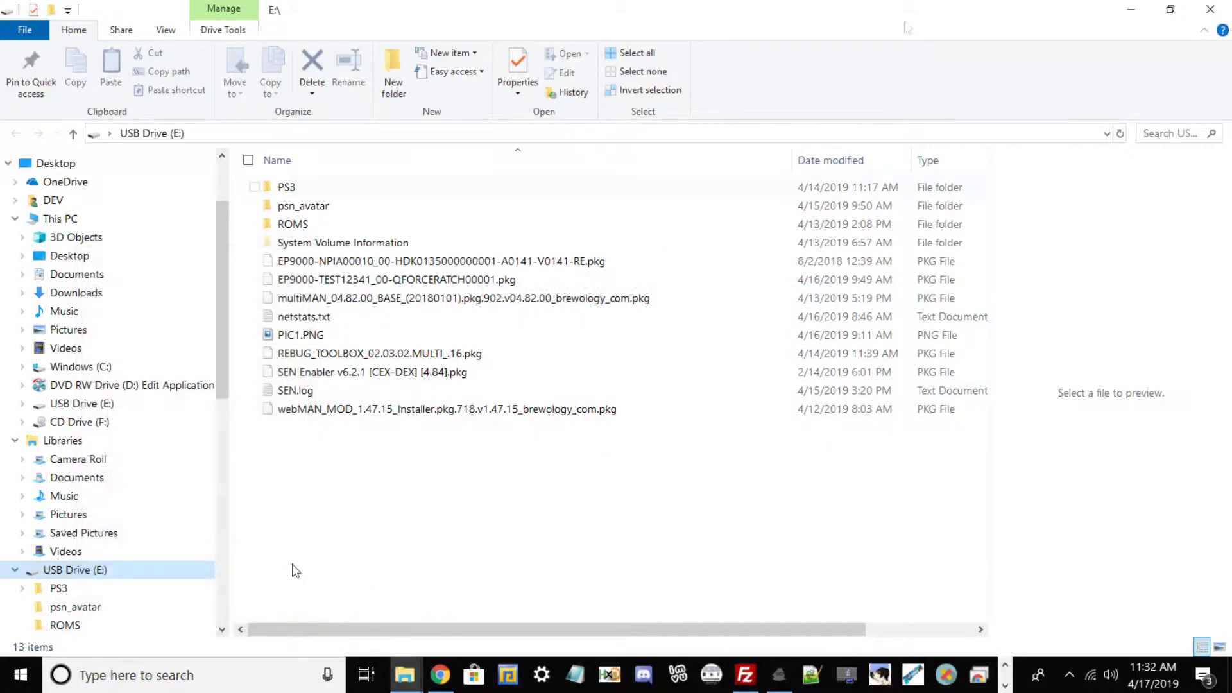
{"action": "left_click", "coordinate": [1170, 9]}
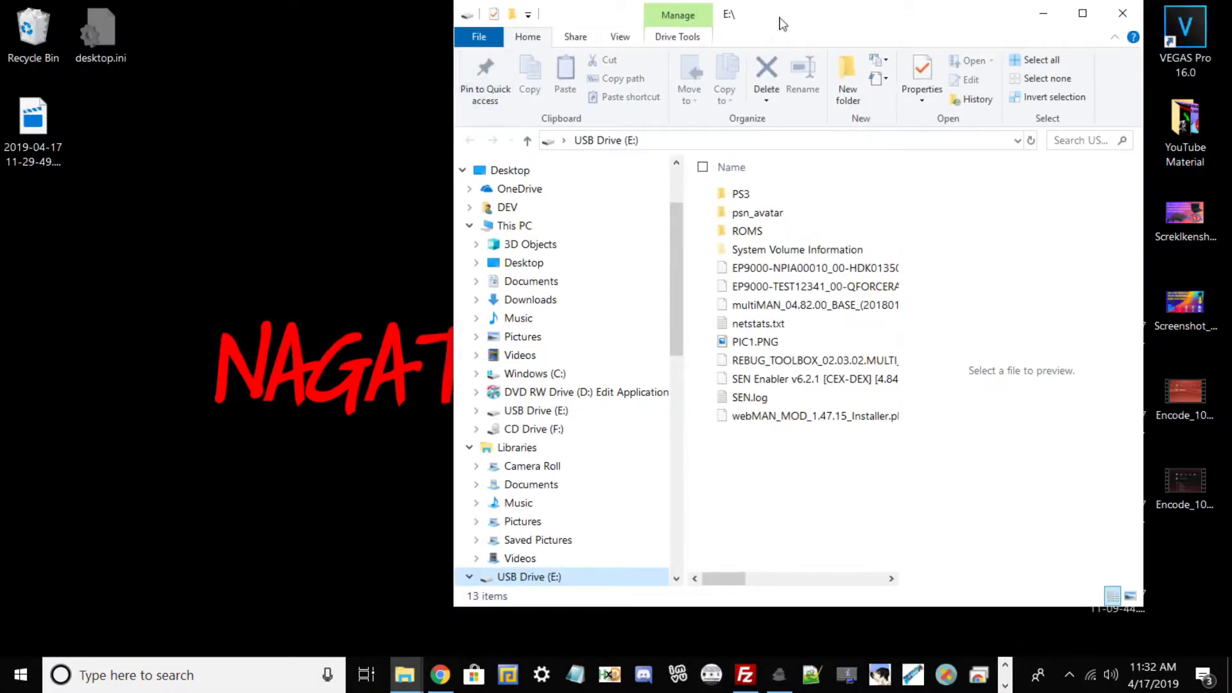
{"action": "left_click_drag", "start_coordinate": [779, 18], "coordinate": [262, 18]}
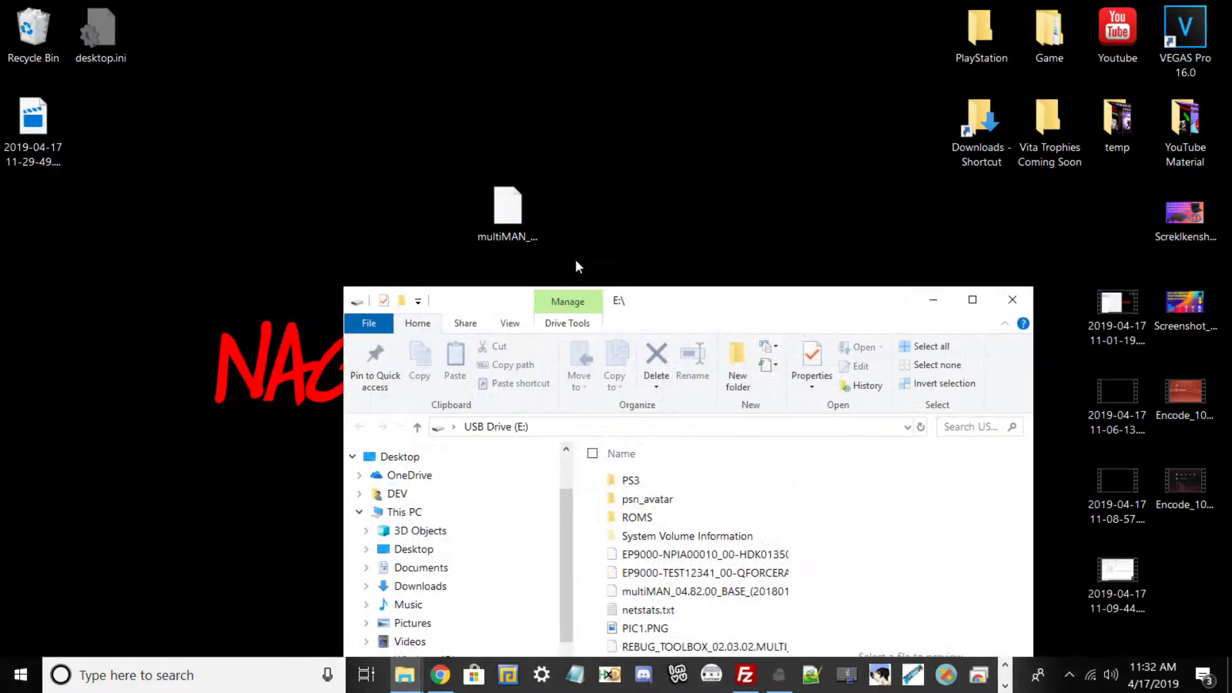
Copy the multiMAN PKG into E:\, replacing the existing copy, and open OBS's tray options
{"action": "left_click_drag", "start_coordinate": [507, 211], "coordinate": [712, 308]}
{"action": "left_click", "coordinate": [517, 244]}
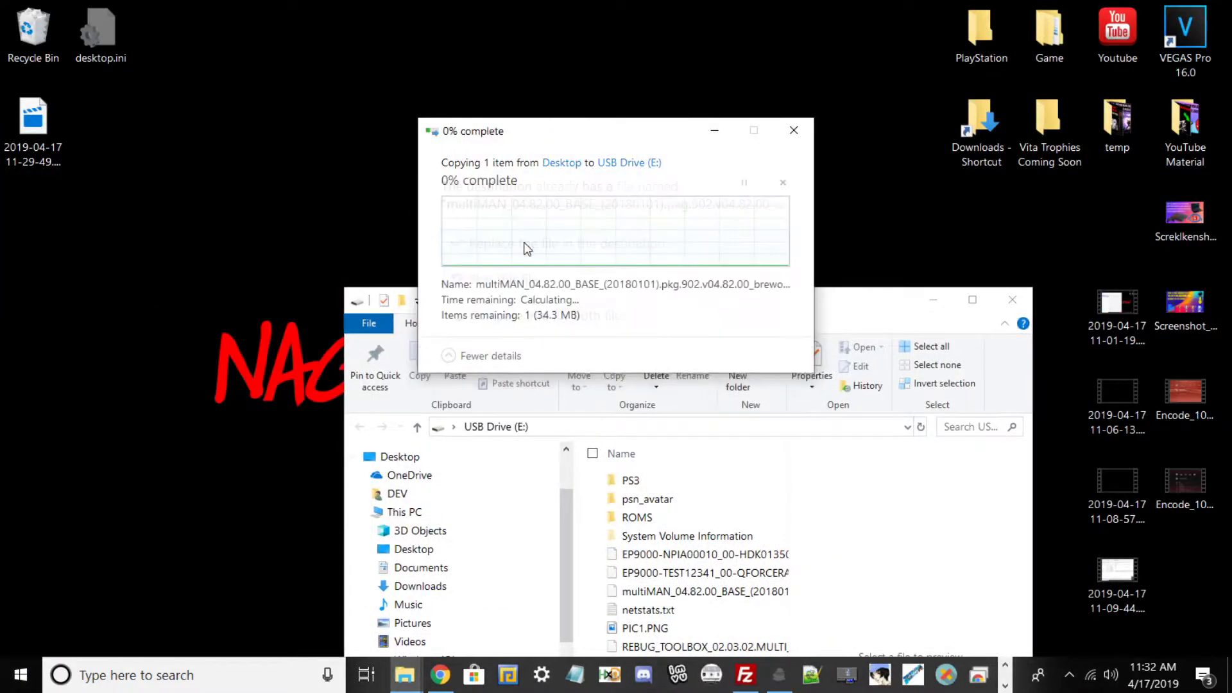
{"action": "left_click", "coordinate": [713, 128]}
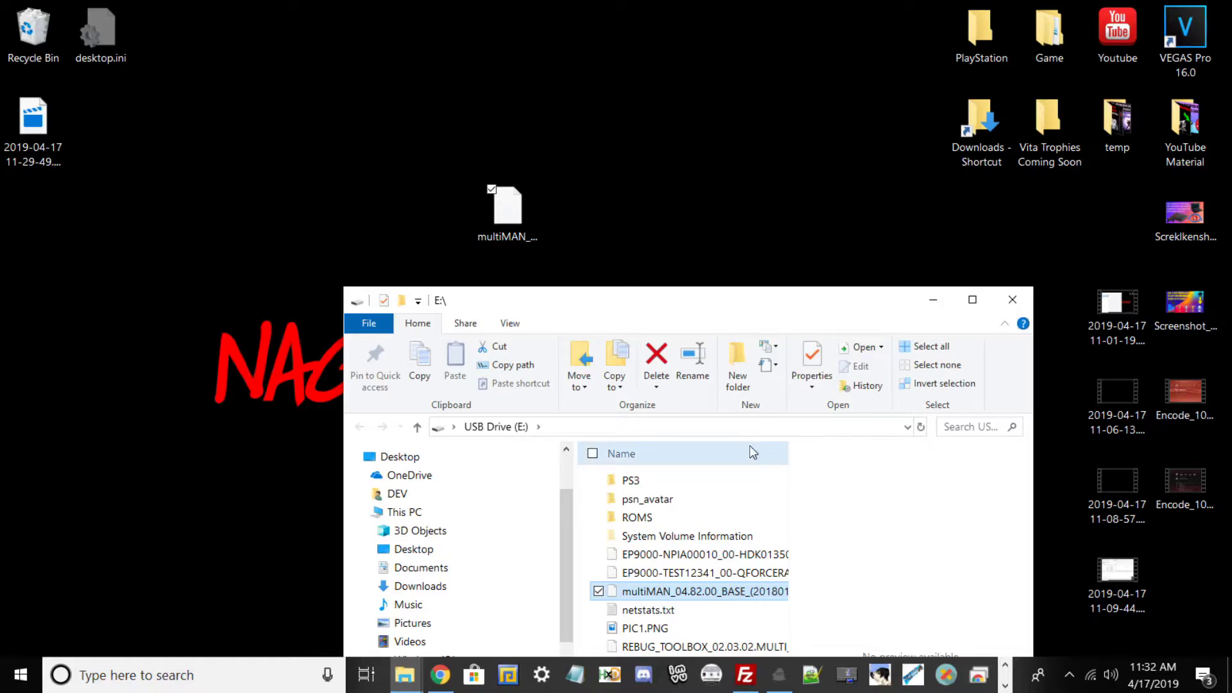
{"action": "left_click", "coordinate": [1069, 675]}
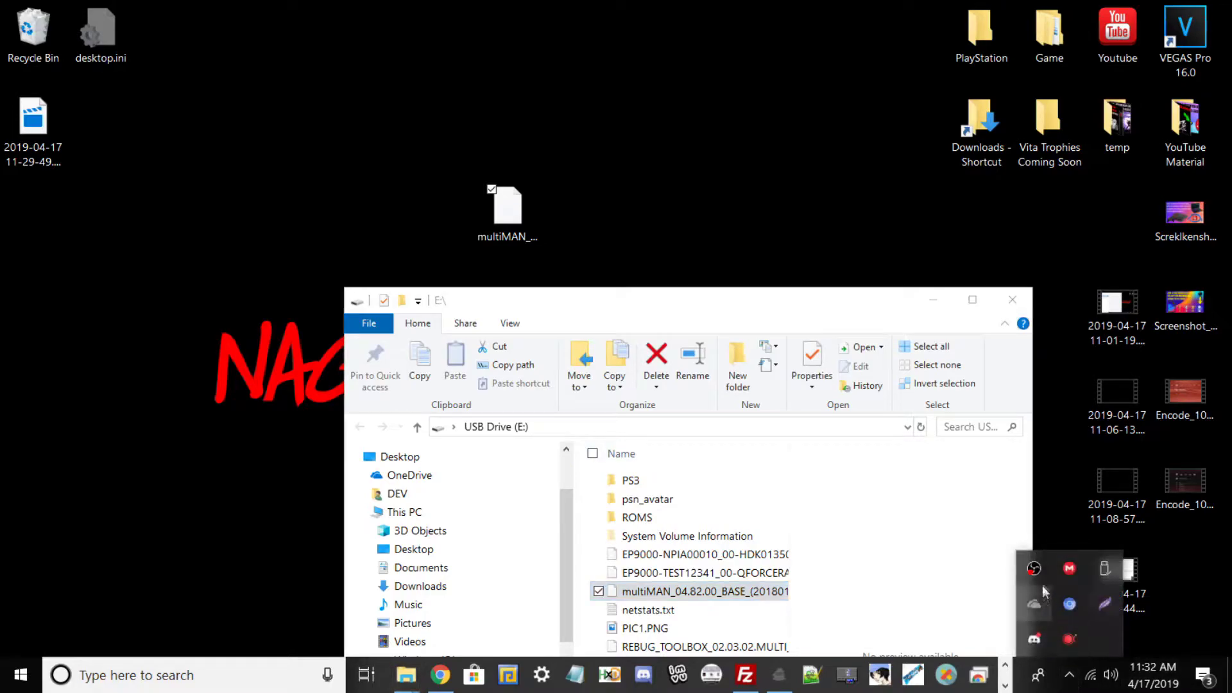
{"action": "right_click", "coordinate": [1035, 572]}
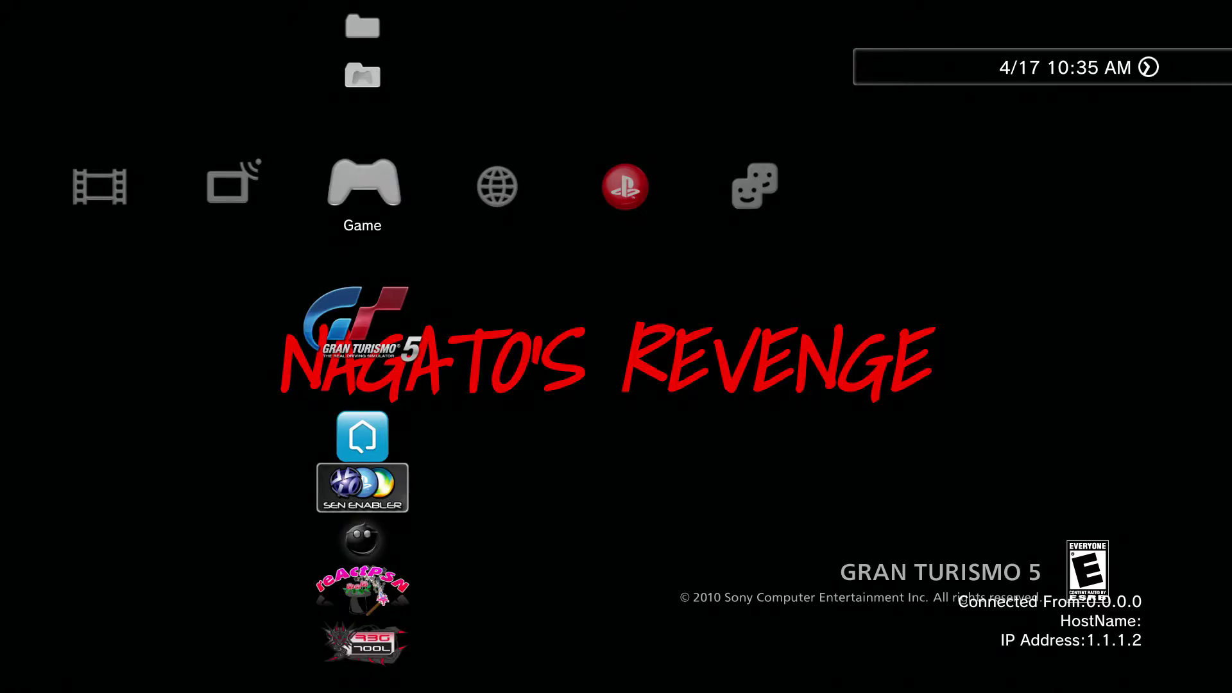
Browse the .pkg list under Package Manager > Install Package Files > Standard, then back out
{"action": "key", "text": "Down"}
{"action": "key", "text": "Down"}
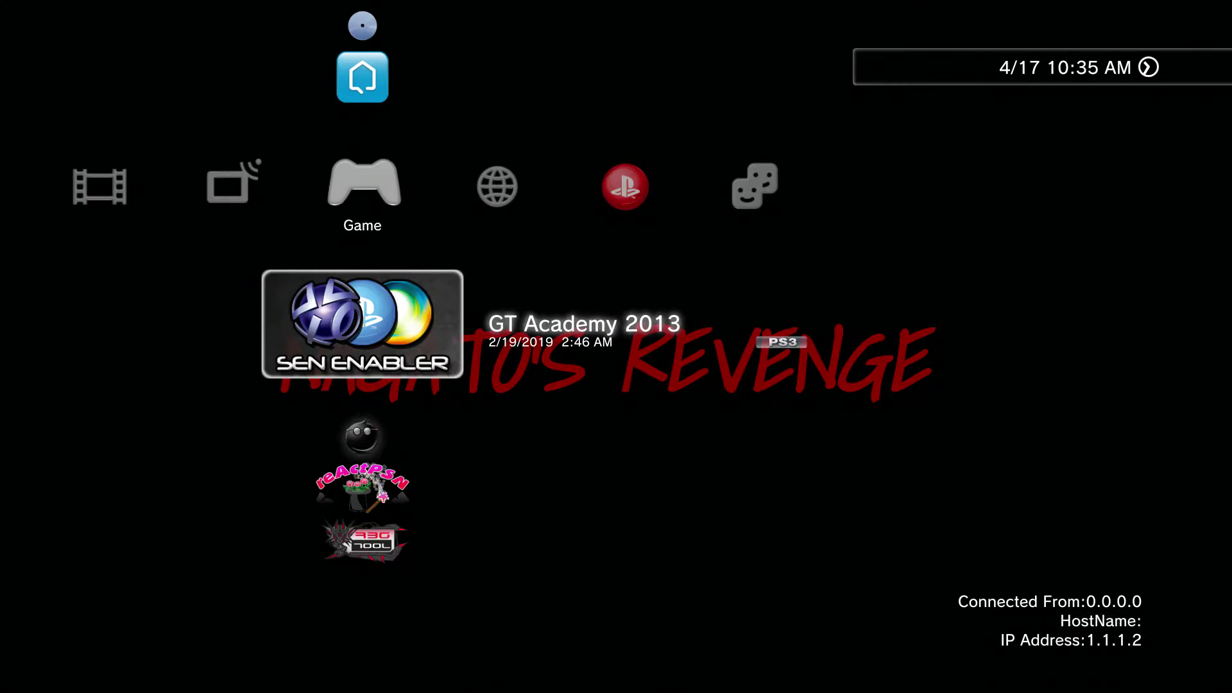
{"action": "key", "text": "Up"}
{"action": "key", "text": "Up"}
{"action": "key", "text": "Up"}
{"action": "key", "text": "Up"}
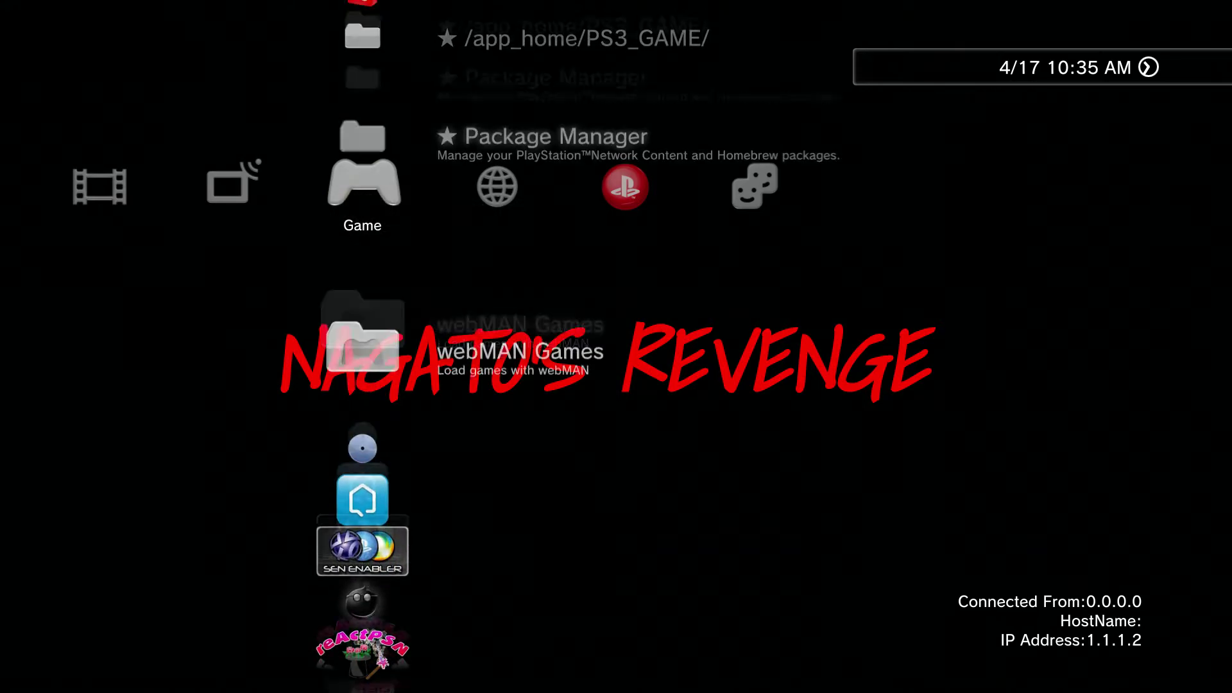
{"action": "key", "text": "Return"}
{"action": "key", "text": "Down"}
{"action": "key", "text": "Down"}
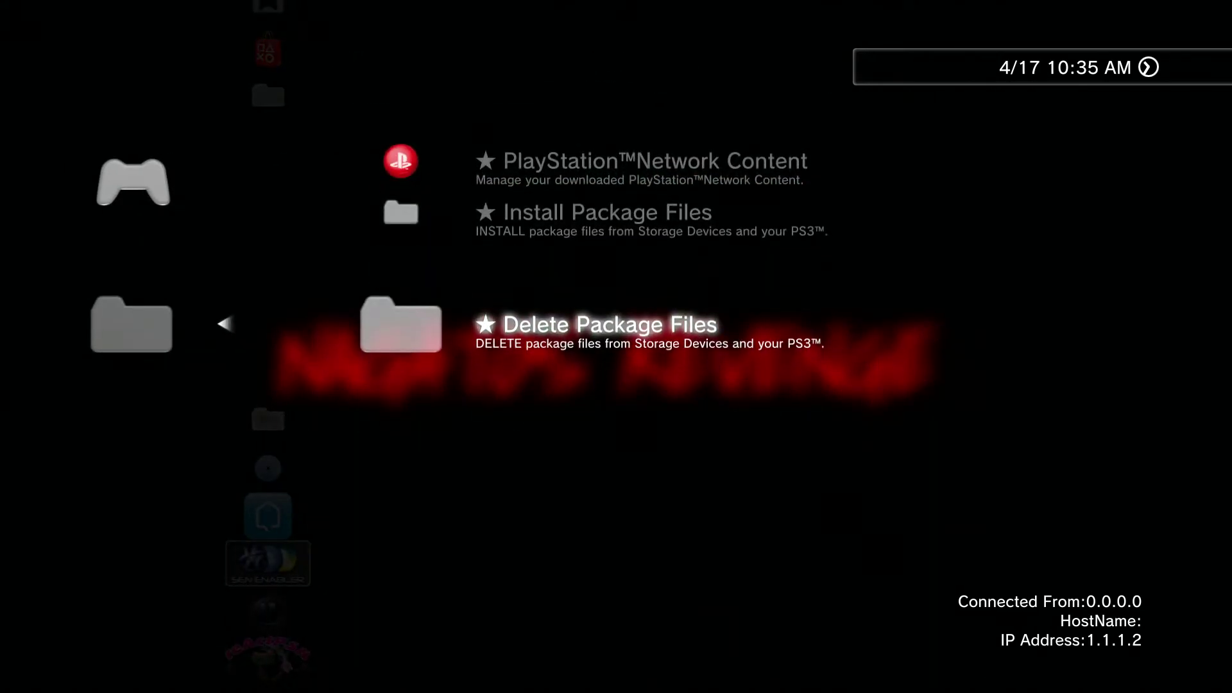
{"action": "key", "text": "Up"}
{"action": "key", "text": "Return"}
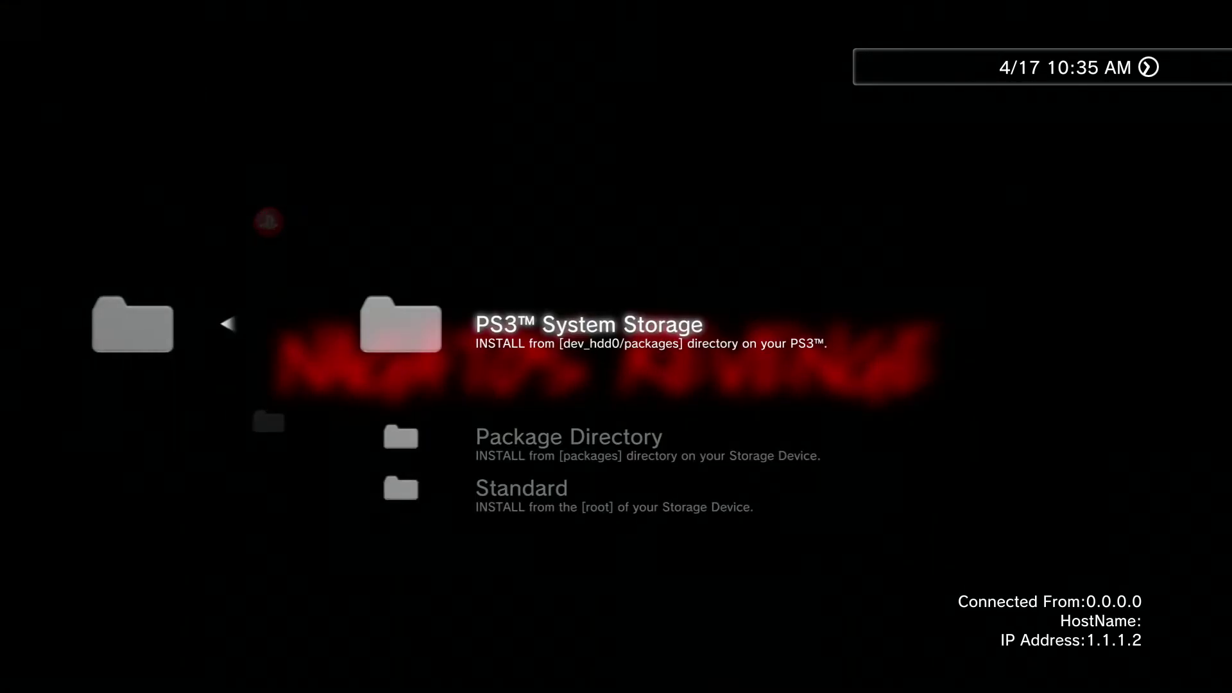
{"action": "key", "text": "Down"}
{"action": "key", "text": "Down"}
{"action": "key", "text": "Return"}
{"action": "key", "text": "Down"}
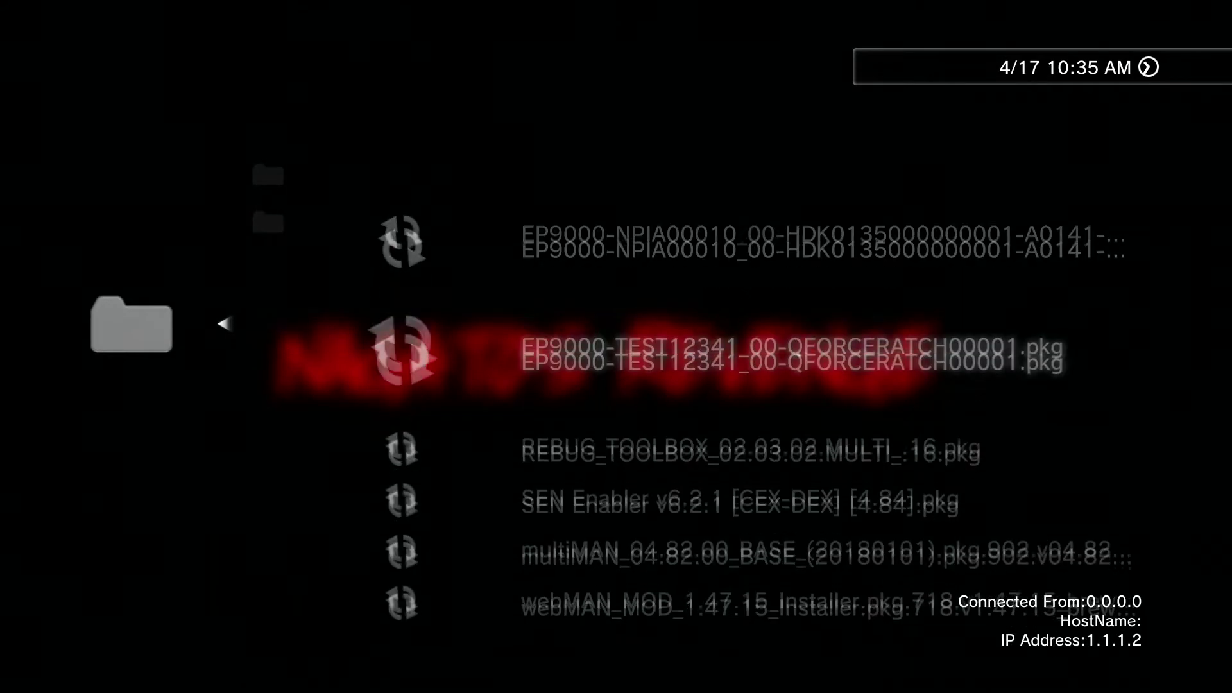
{"action": "key", "text": "Down"}
{"action": "key", "text": "Down"}
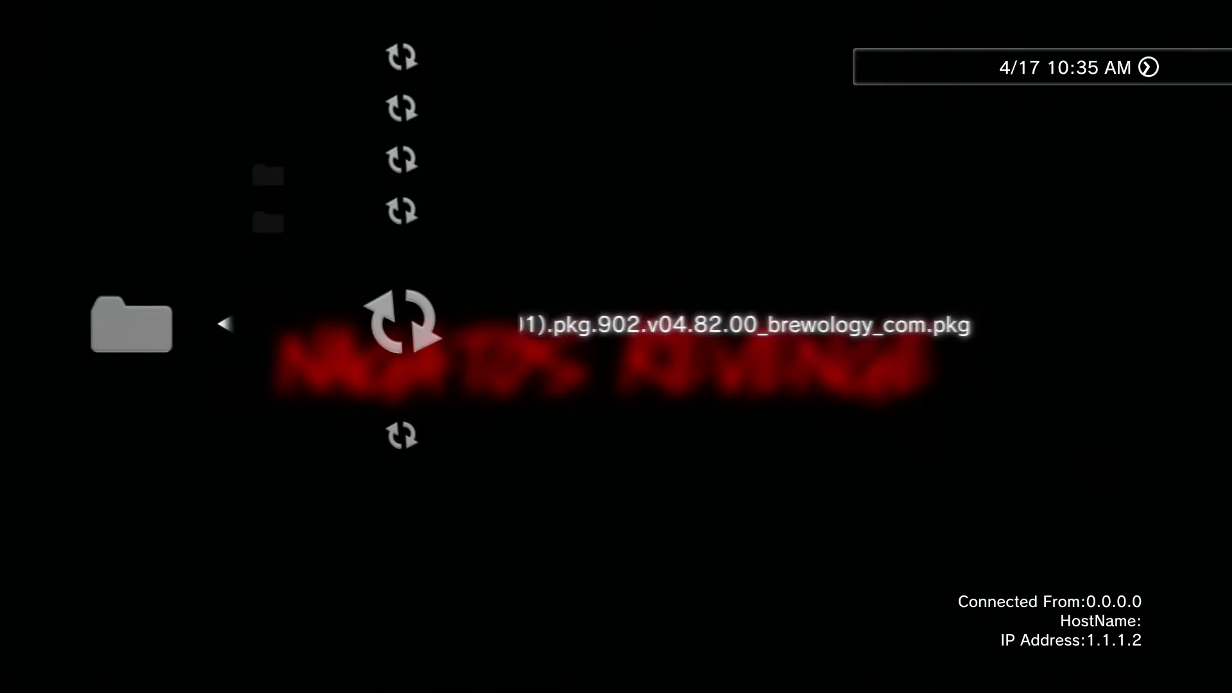
{"action": "key", "text": "Left"}
Return to the Game column and start mmCM from its Triangle options menu
{"action": "key", "text": "Left"}
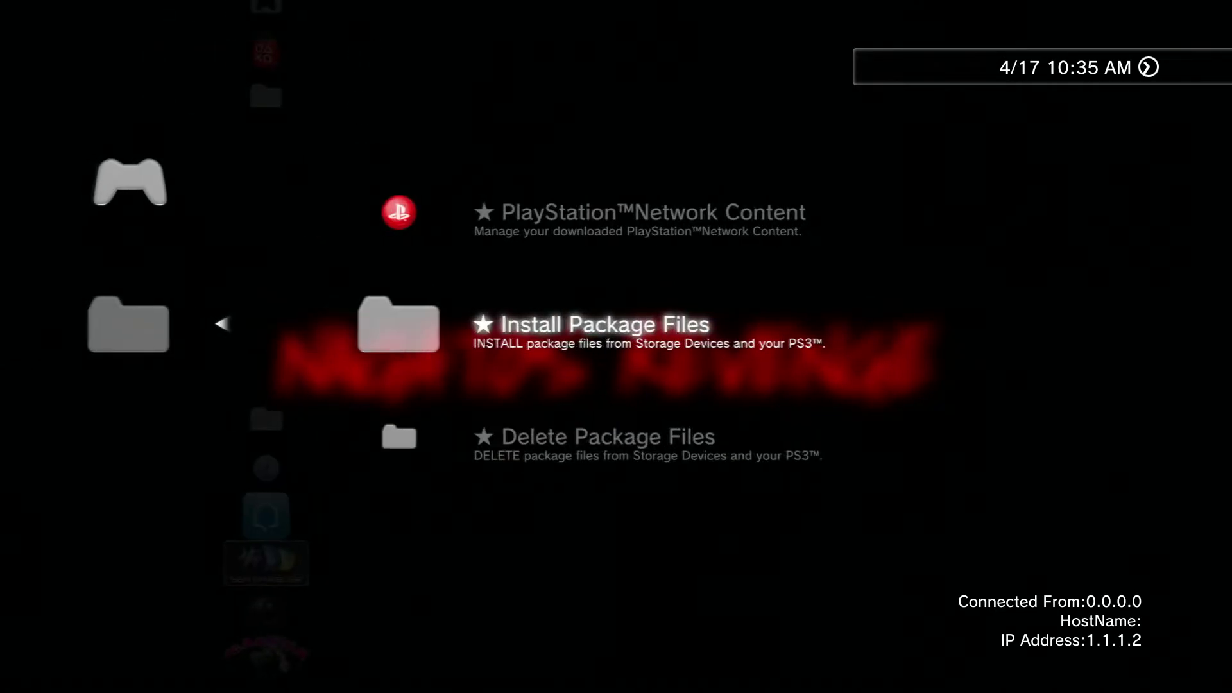
{"action": "key", "text": "Left"}
{"action": "key", "text": "Down"}
{"action": "key", "text": "Down"}
{"action": "key", "text": "Down"}
{"action": "key", "text": "Down"}
{"action": "key", "text": "Down"}
{"action": "key", "text": "Down"}
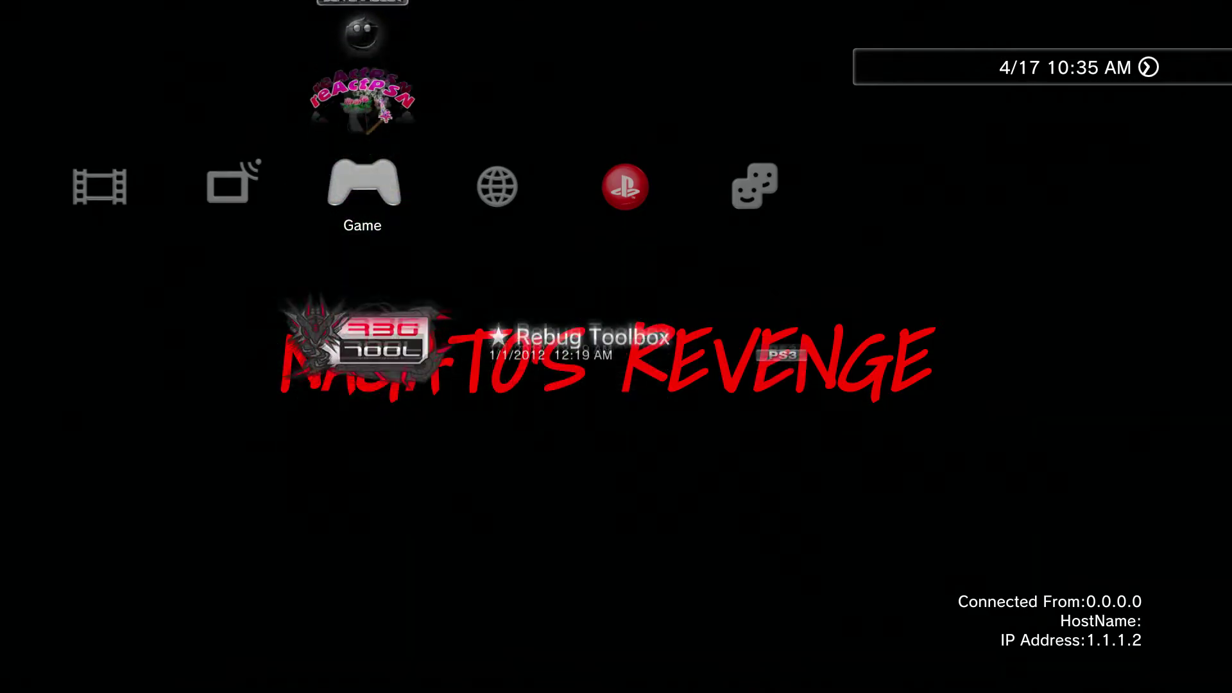
{"action": "key", "text": "Up"}
{"action": "key", "text": "Up"}
{"action": "key", "text": "Menu"}
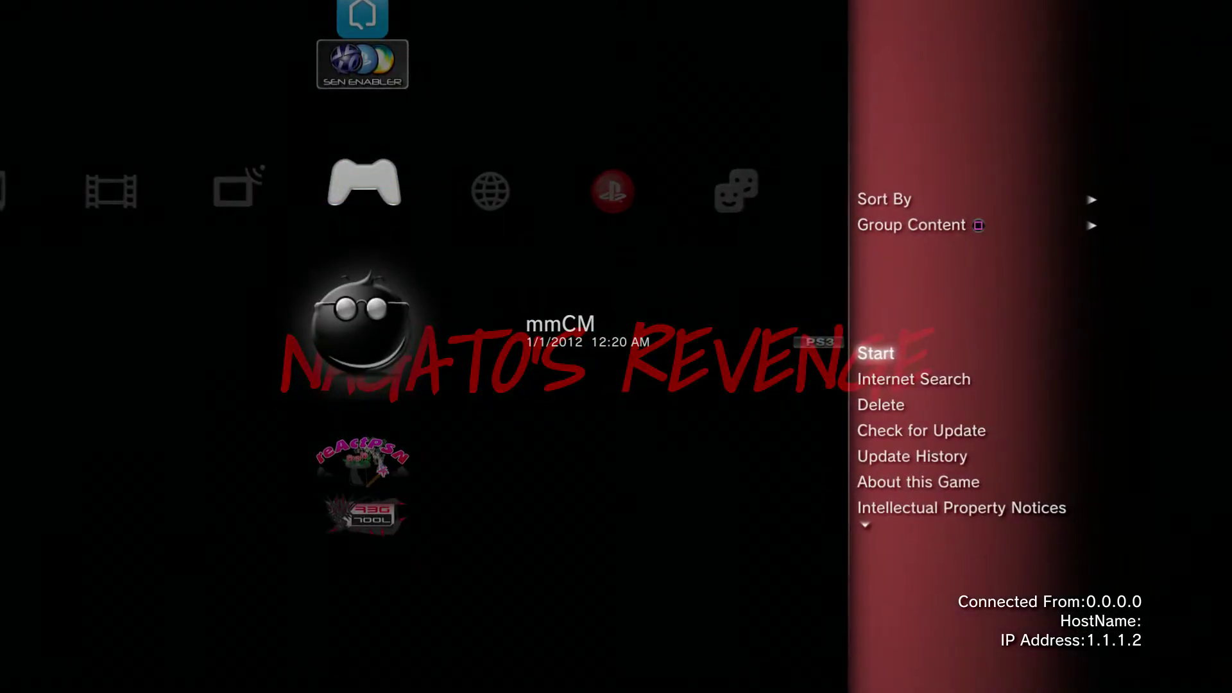
{"action": "key", "text": "Escape"}
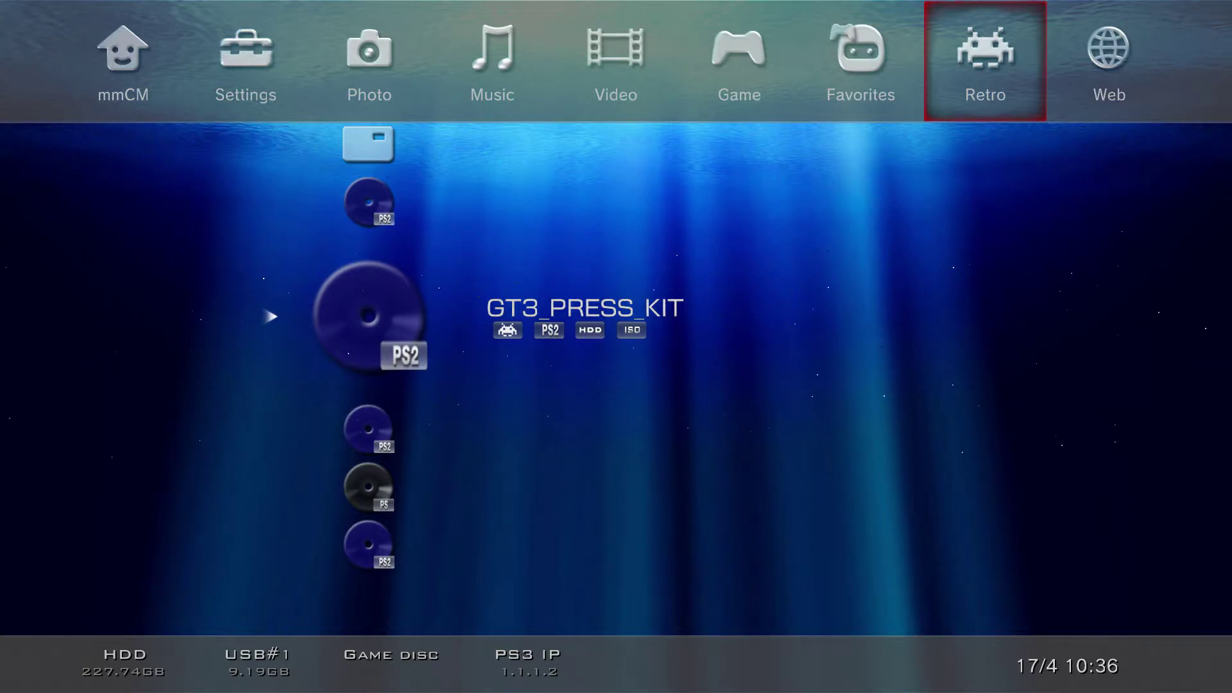
Select Gran Turismo 5 in the Game tab and open it in File Manager (mmOS) at /dev_bdvd
{"action": "key", "text": "Left"}
{"action": "key", "text": "Left"}
{"action": "key", "text": "Up"}
{"action": "key", "text": "Up"}
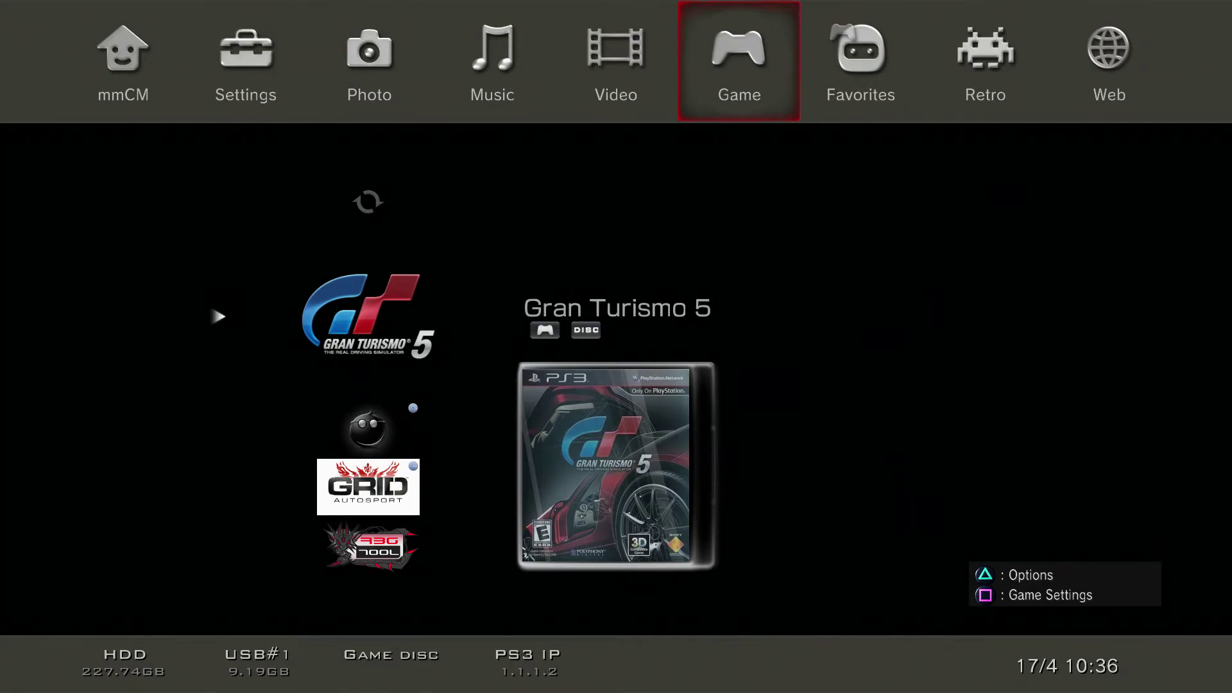
{"action": "key", "text": "v"}
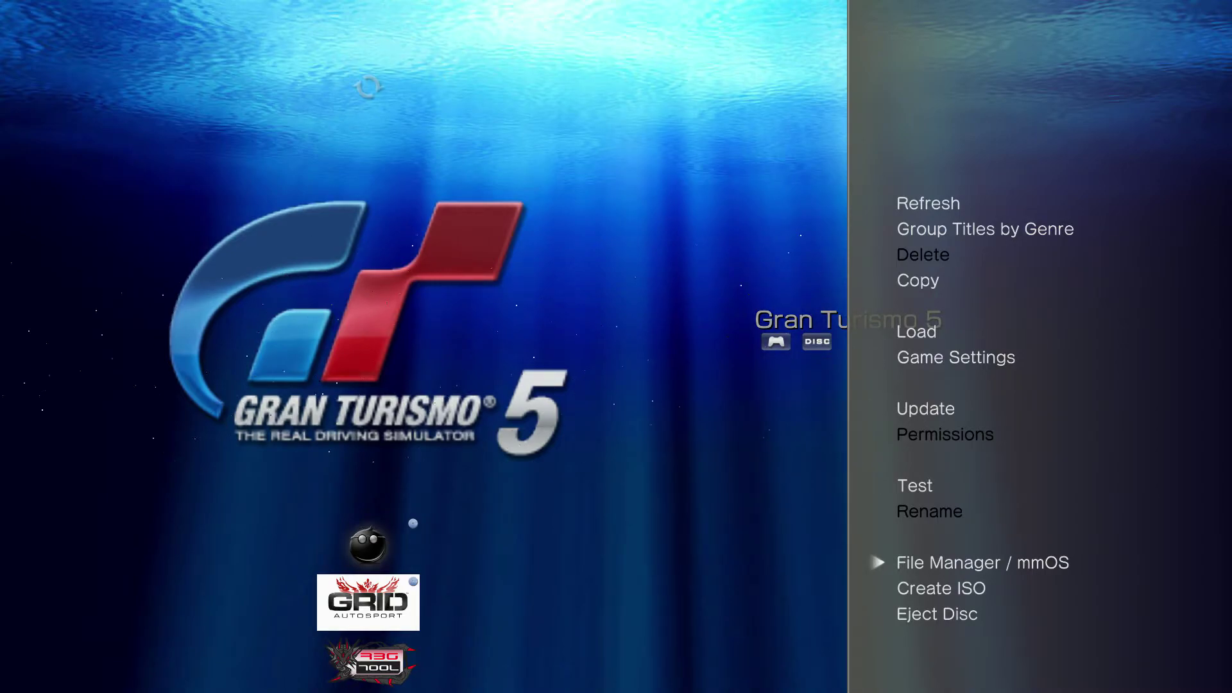
{"action": "key", "text": "Return"}
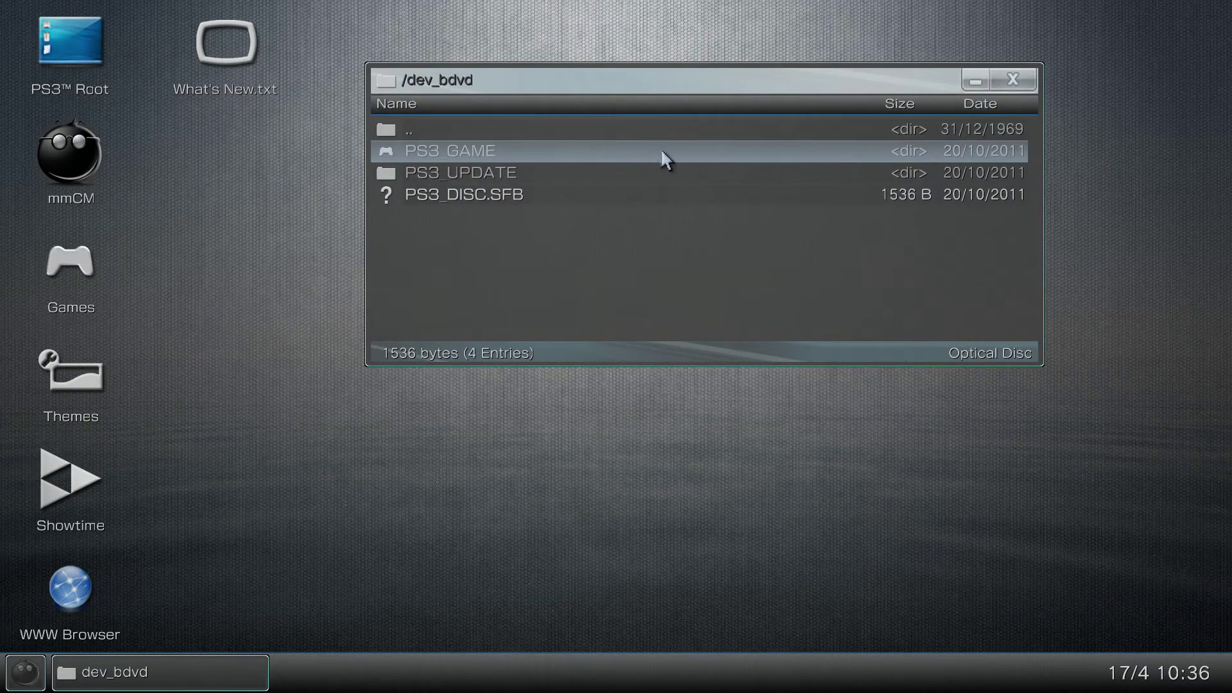
Open PS3_GAME, TROPDIR and NPWR00651_00, then select TROPHY.TRP
{"action": "double_click", "coordinate": [662, 153]}
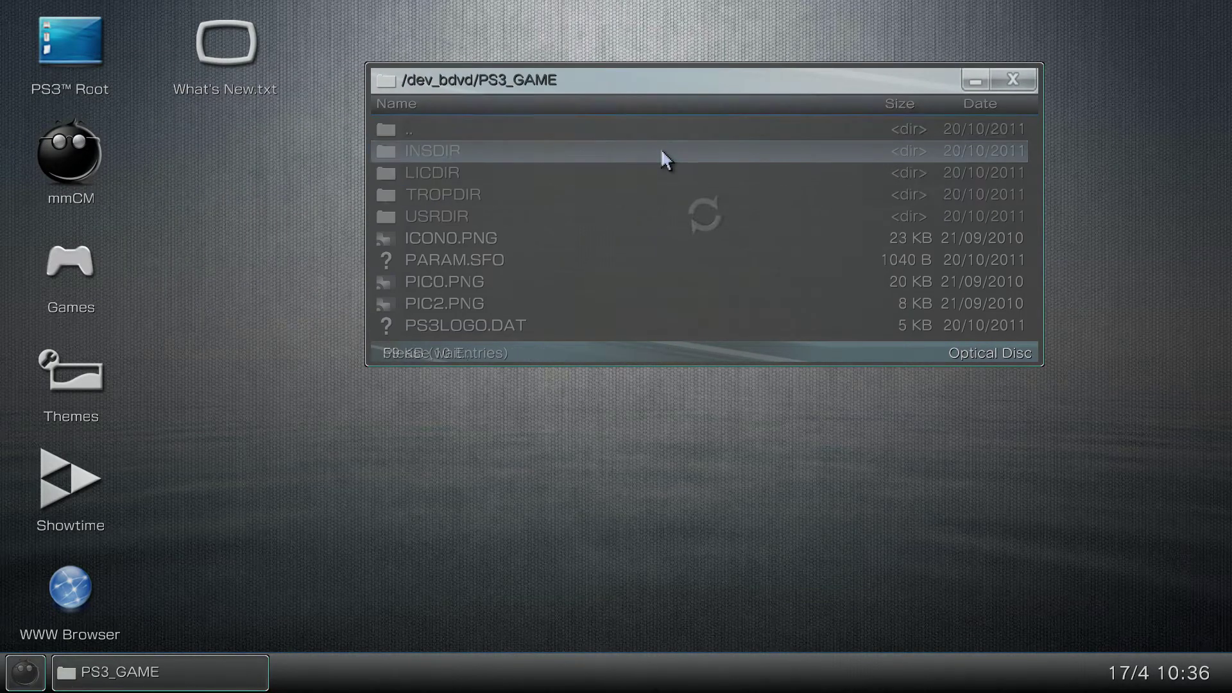
{"action": "scroll", "coordinate": [663, 152], "scroll_direction": "down", "scroll_amount": 1}
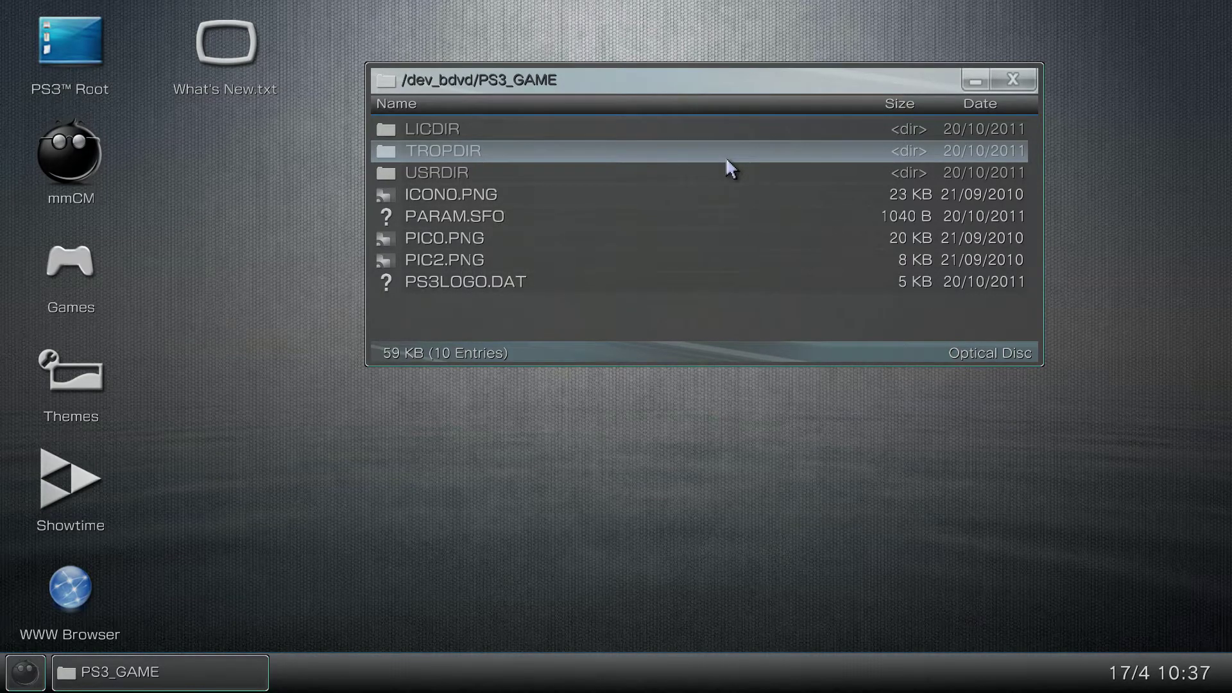
{"action": "double_click", "coordinate": [726, 159]}
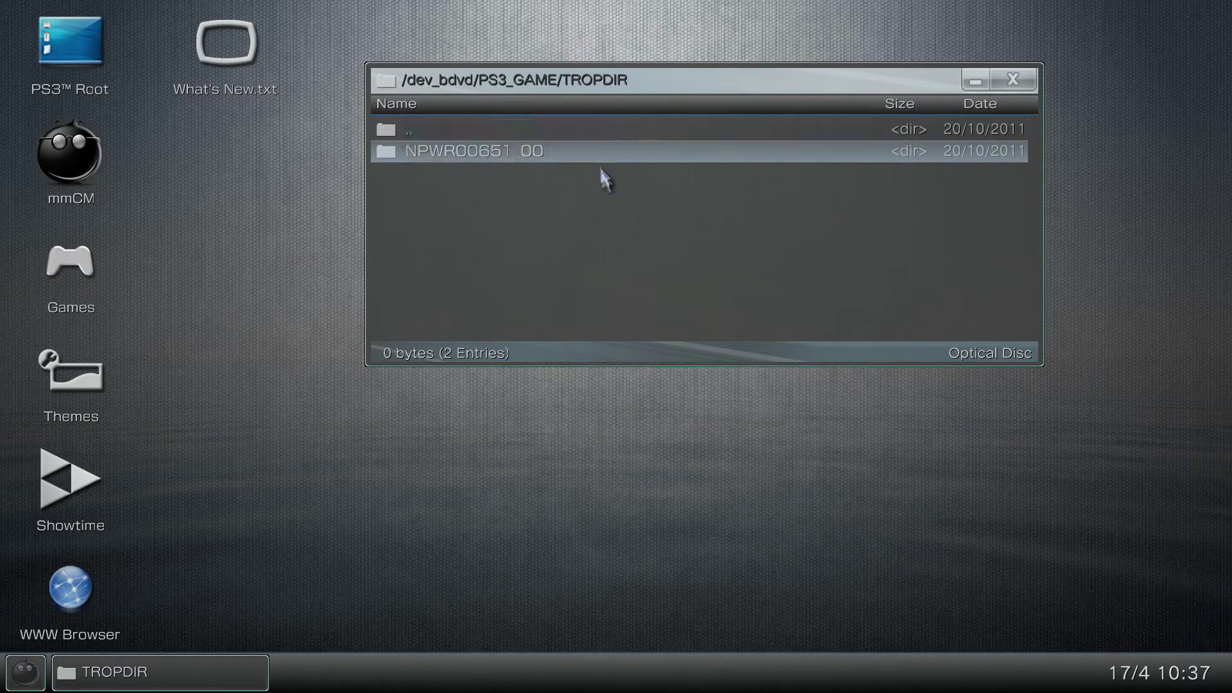
{"action": "double_click", "coordinate": [605, 149]}
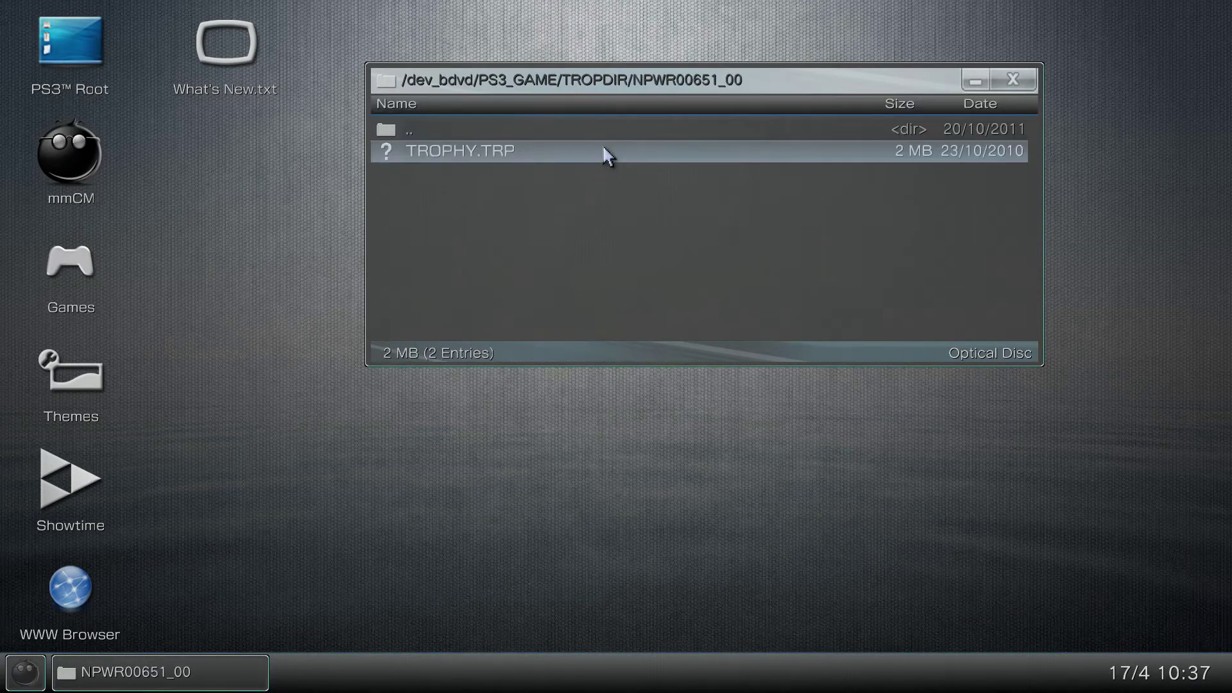
{"action": "left_click", "coordinate": [606, 162]}
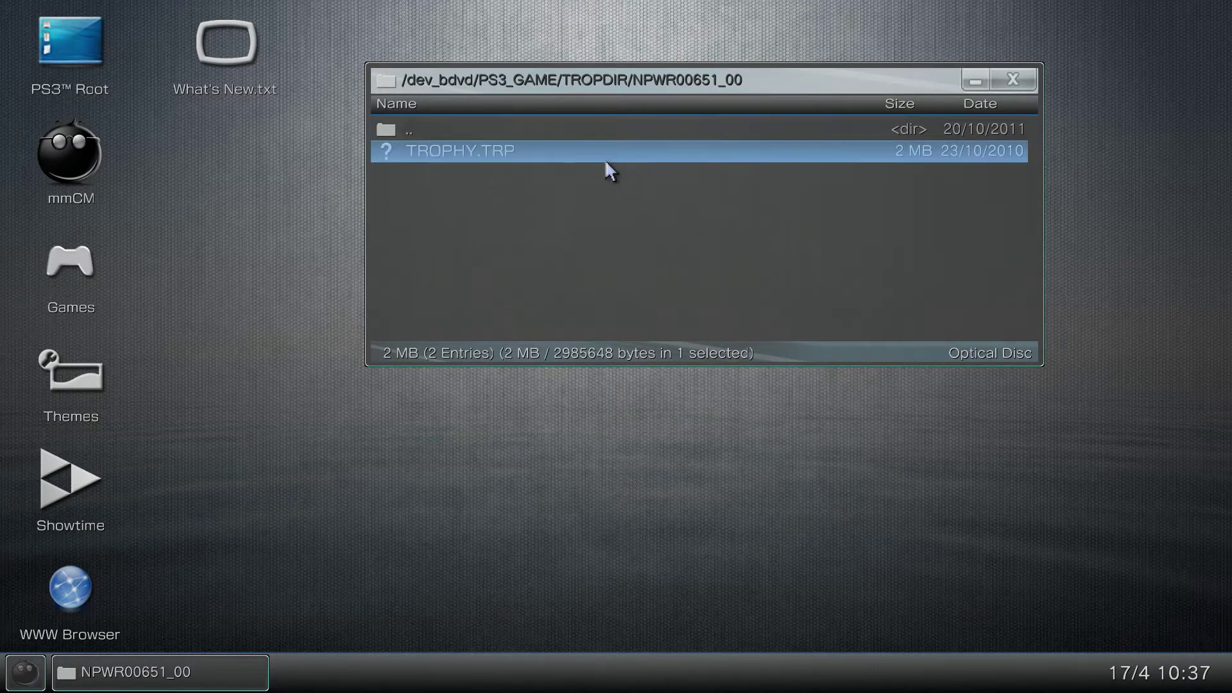
Copy TROPHY.TRP and open dev_usb000 in a new PS3 Root window
{"action": "right_click", "coordinate": [606, 162]}
{"action": "key", "text": "Return"}
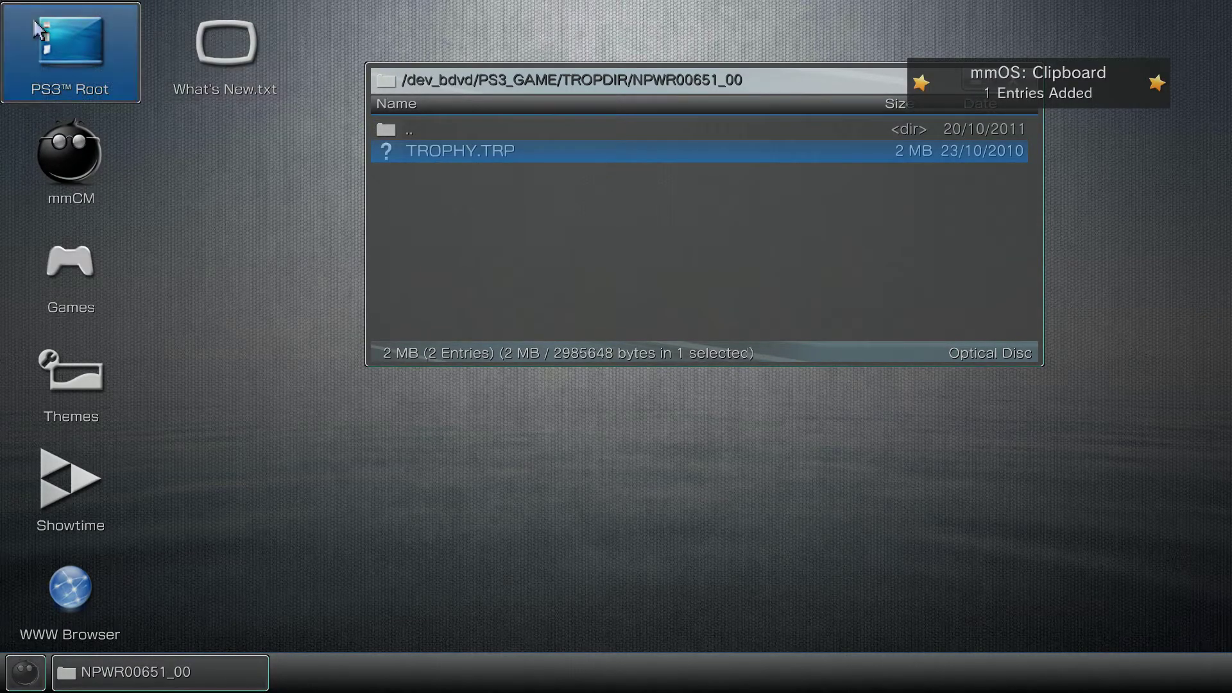
{"action": "double_click", "coordinate": [71, 43]}
{"action": "double_click", "coordinate": [425, 301]}
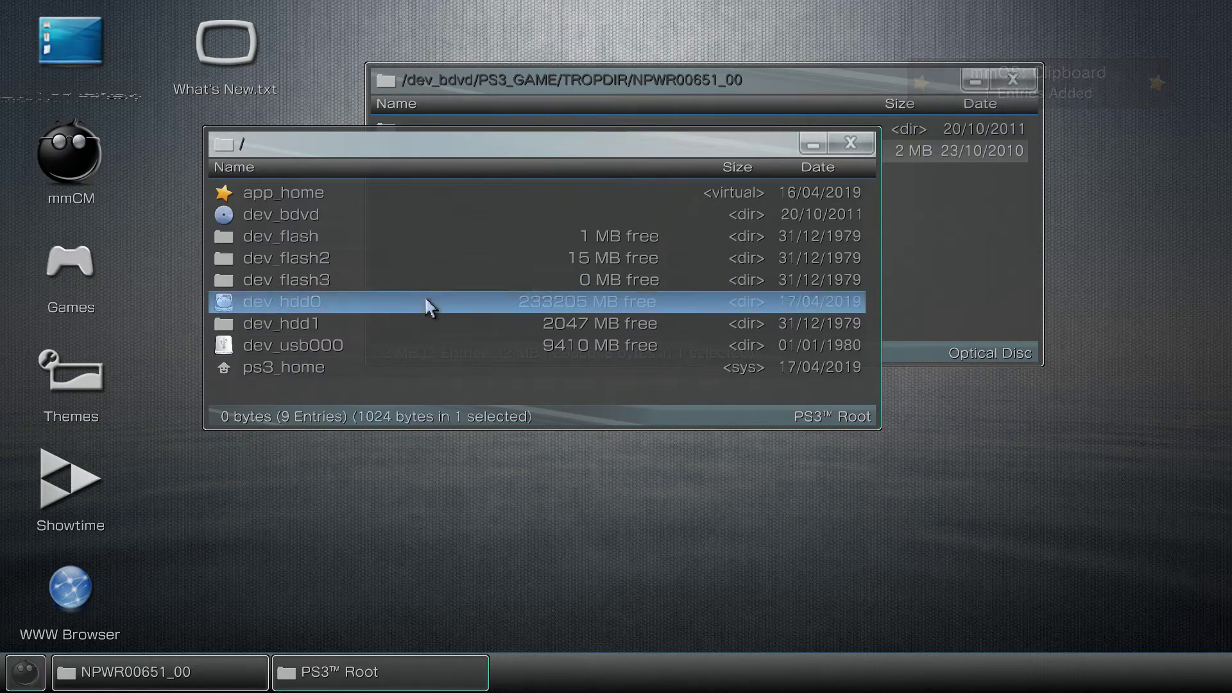
{"action": "key", "text": "BackSpace"}
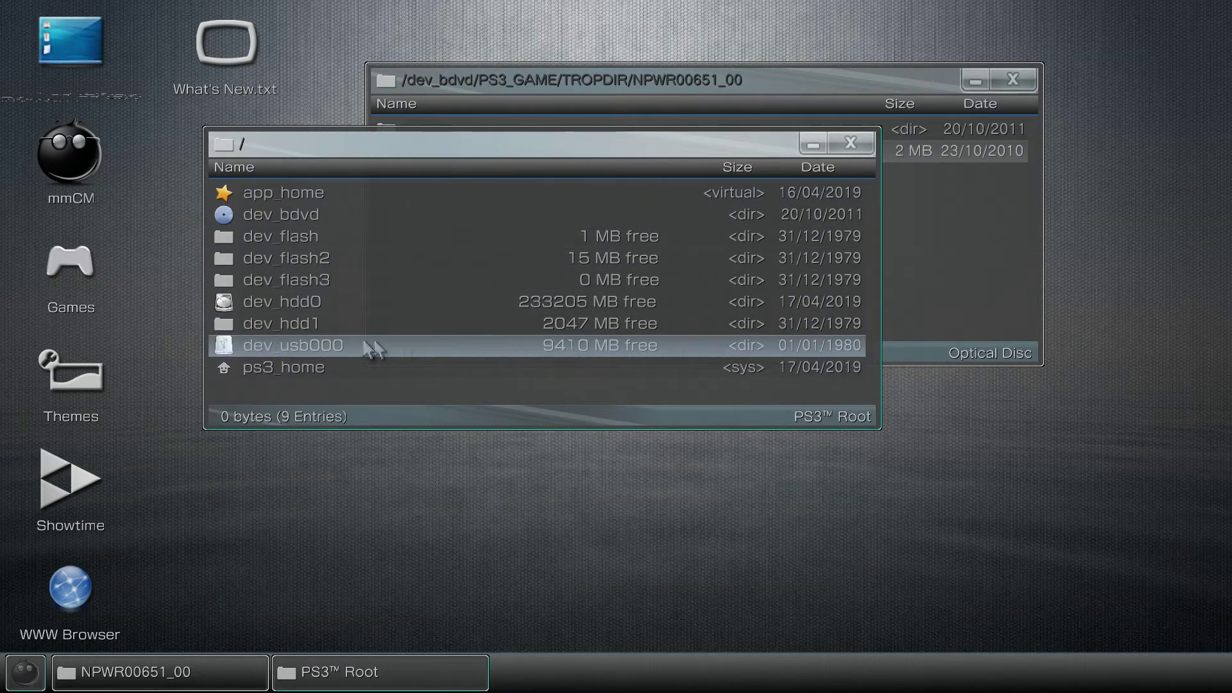
{"action": "double_click", "coordinate": [426, 349]}
Close the dev_usb000 and NPWR00651_00 file windows
{"action": "scroll", "coordinate": [429, 348], "scroll_direction": "down", "scroll_amount": 3}
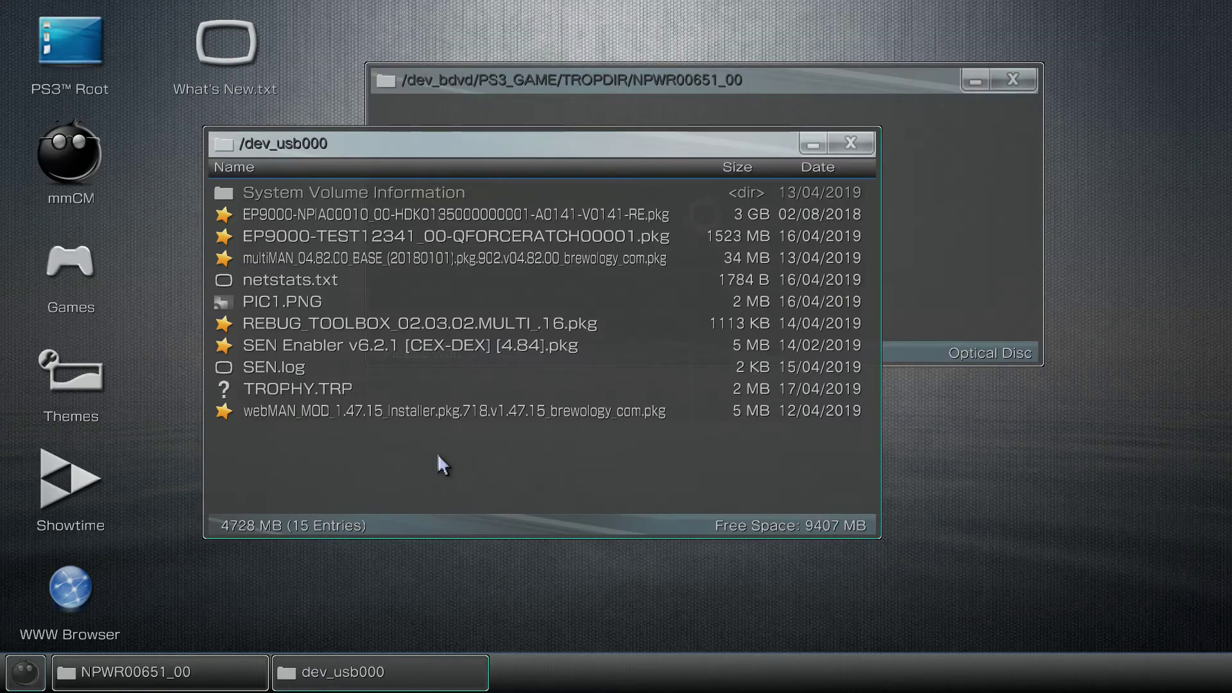
{"action": "left_click", "coordinate": [850, 144]}
{"action": "left_click", "coordinate": [1025, 80]}
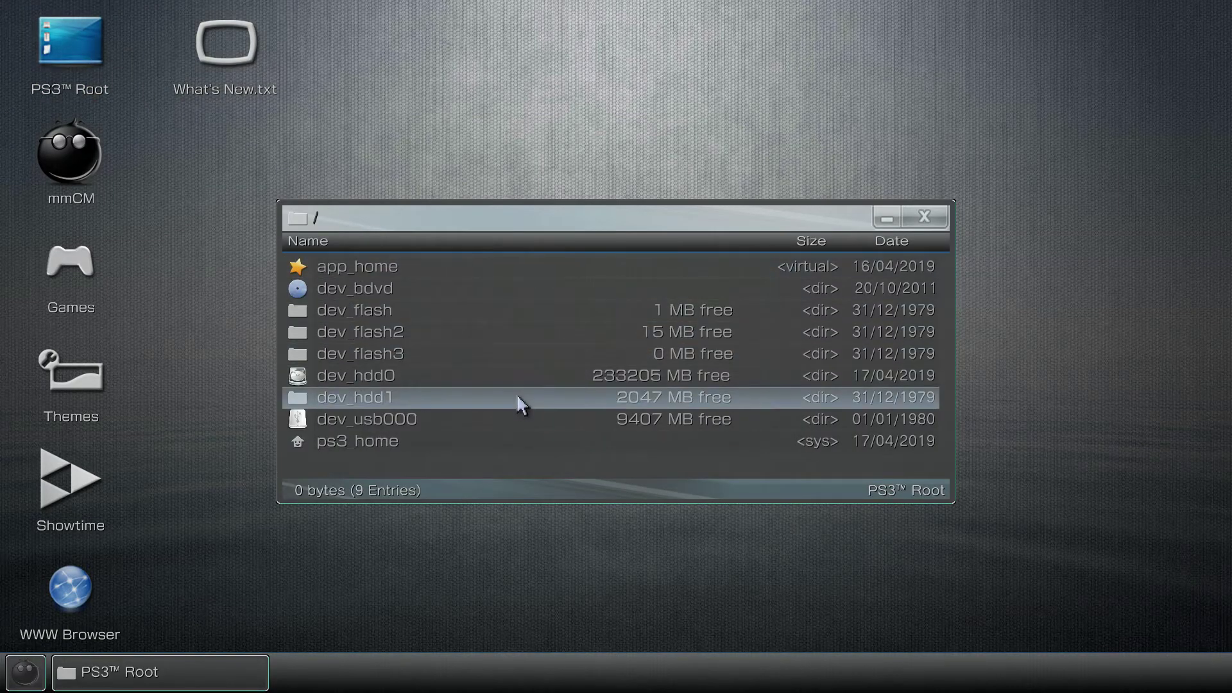
Open /dev_hdd0/game on the internal drive and scroll through its game folders
{"action": "double_click", "coordinate": [491, 376]}
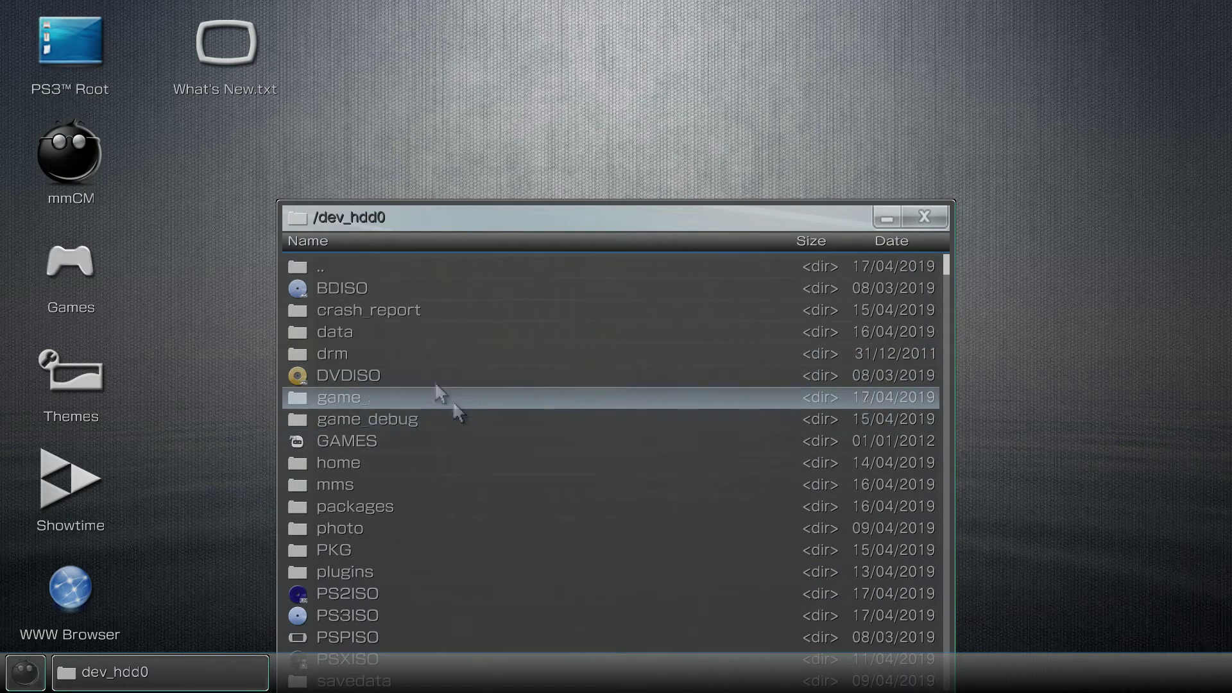
{"action": "double_click", "coordinate": [384, 403]}
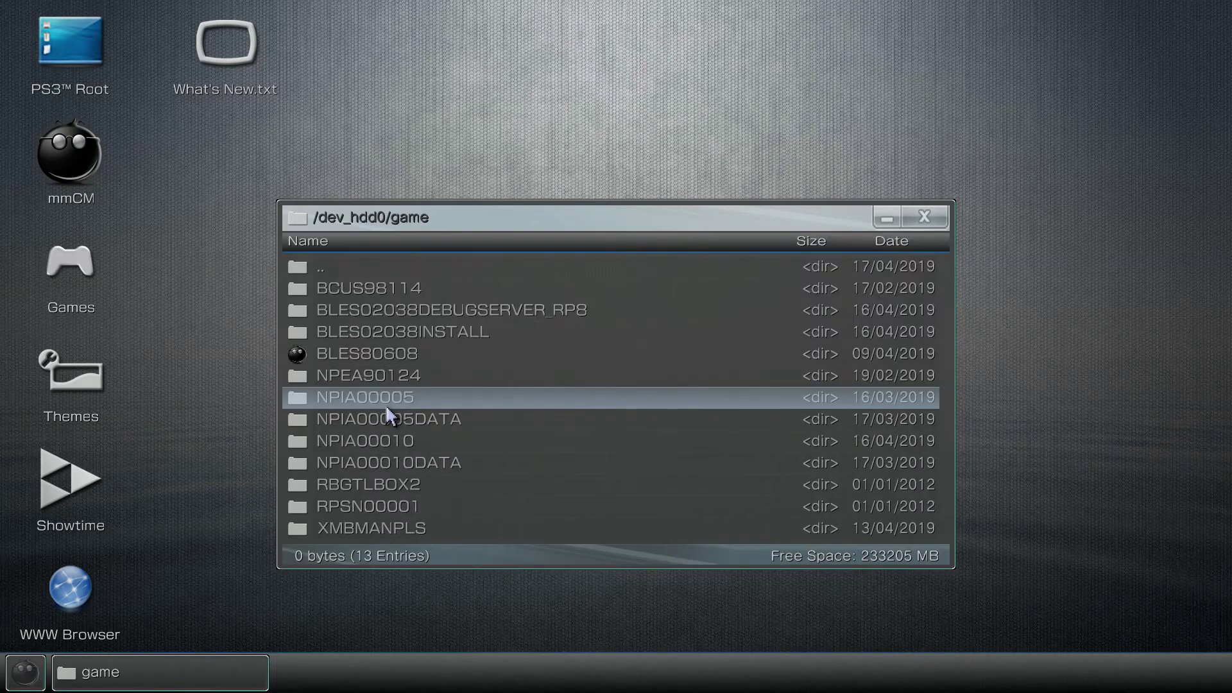
{"action": "scroll", "coordinate": [385, 265], "scroll_direction": "down", "scroll_amount": 3}
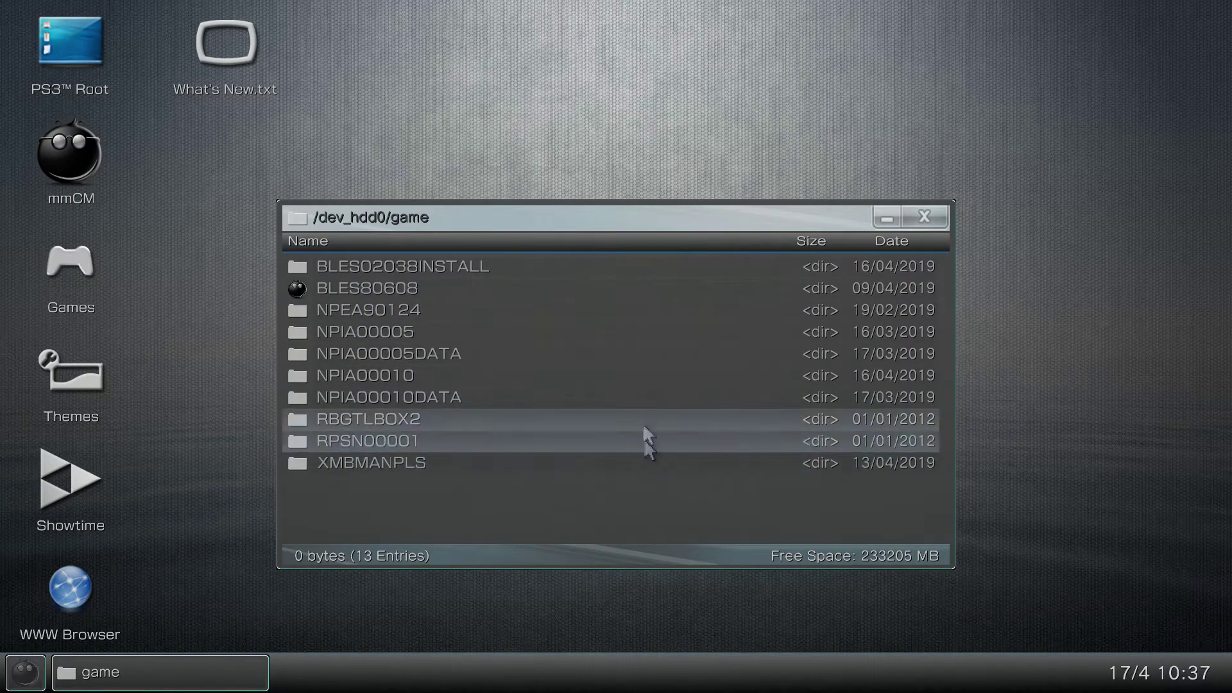
{"action": "scroll", "coordinate": [618, 370], "scroll_direction": "up", "scroll_amount": 1}
{"action": "scroll", "coordinate": [614, 358], "scroll_direction": "up", "scroll_amount": 2}
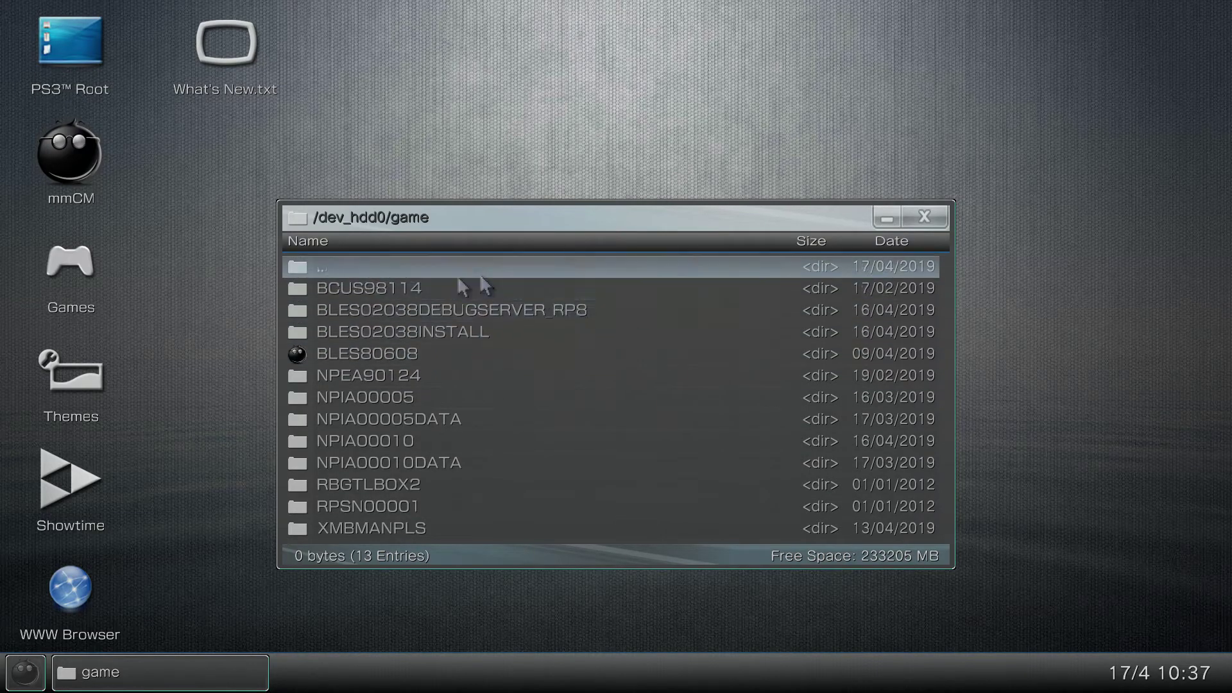
Preview the ICON0.PNG in BCUS98114, then return to the game folders list
{"action": "double_click", "coordinate": [351, 291]}
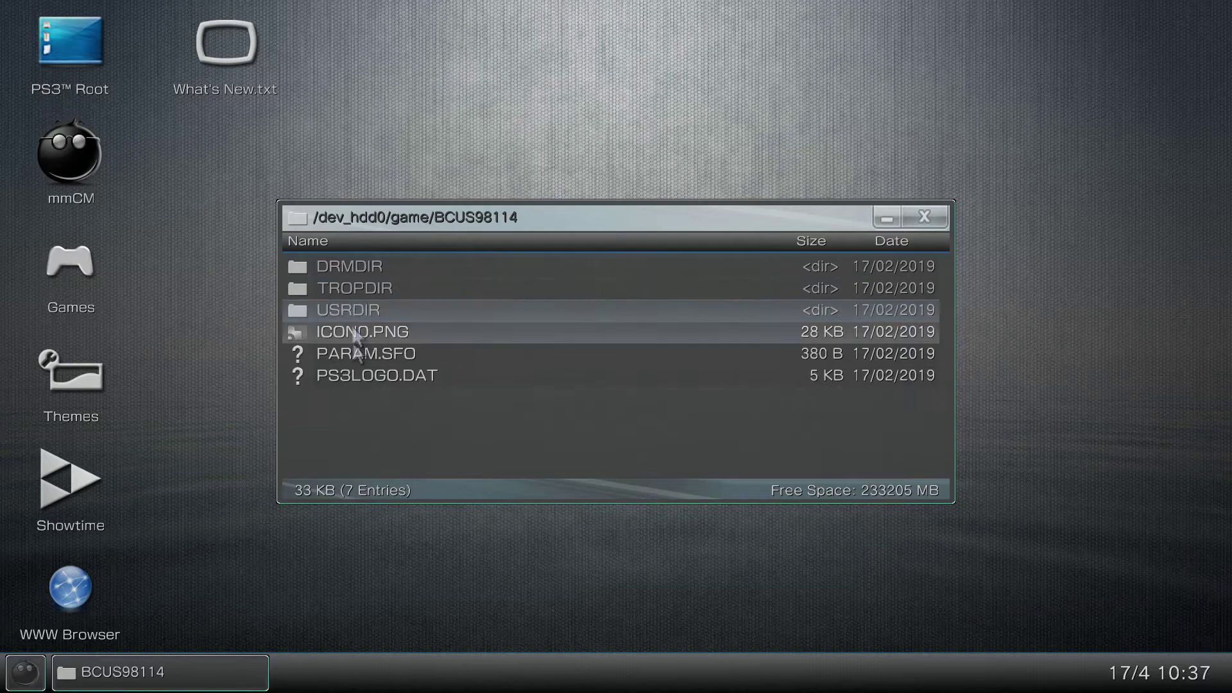
{"action": "double_click", "coordinate": [384, 267]}
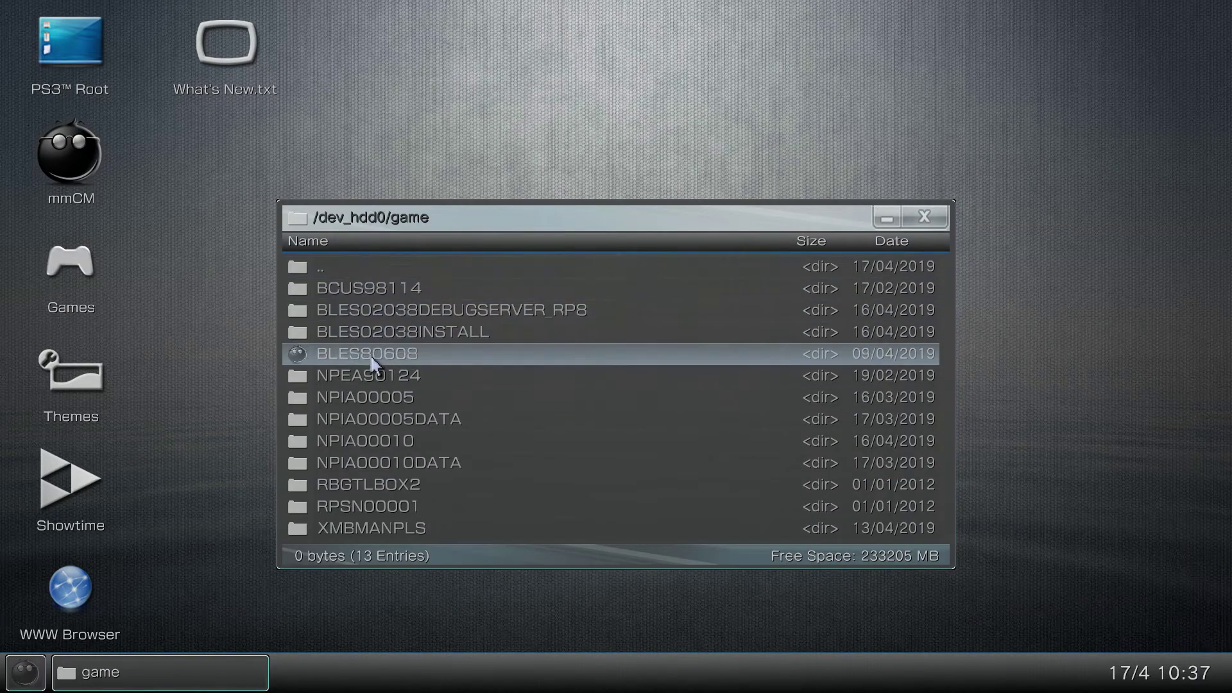
{"action": "double_click", "coordinate": [388, 287]}
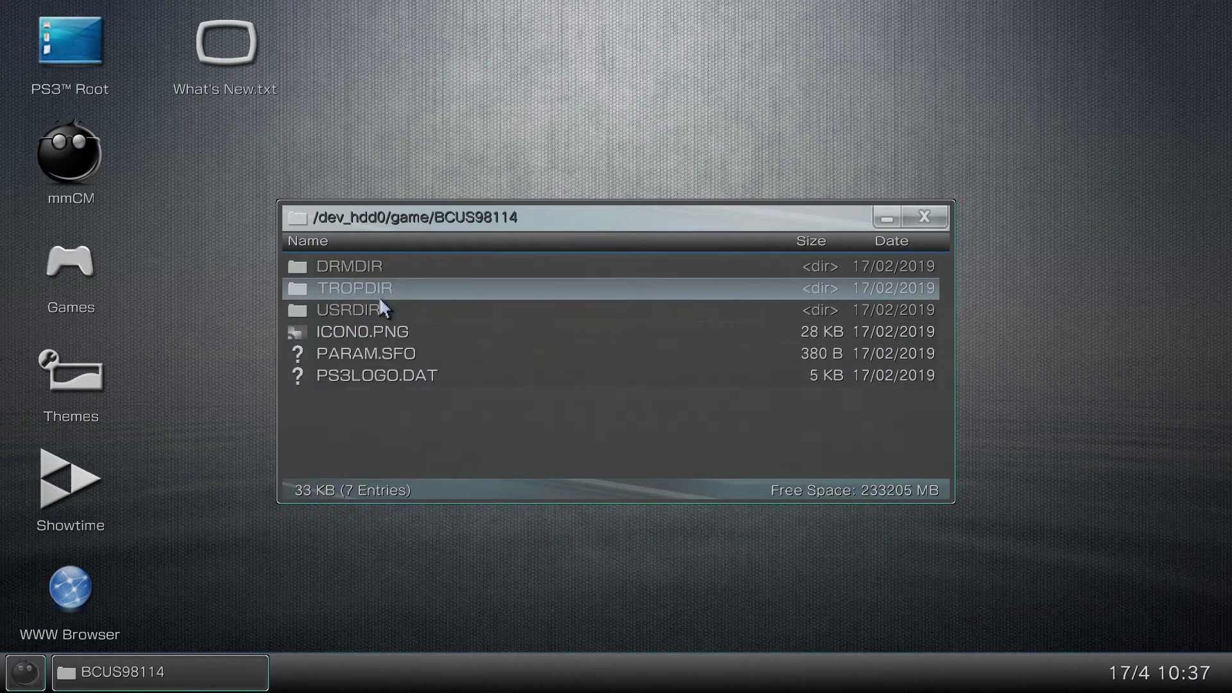
{"action": "double_click", "coordinate": [385, 335]}
{"action": "key", "text": "Escape"}
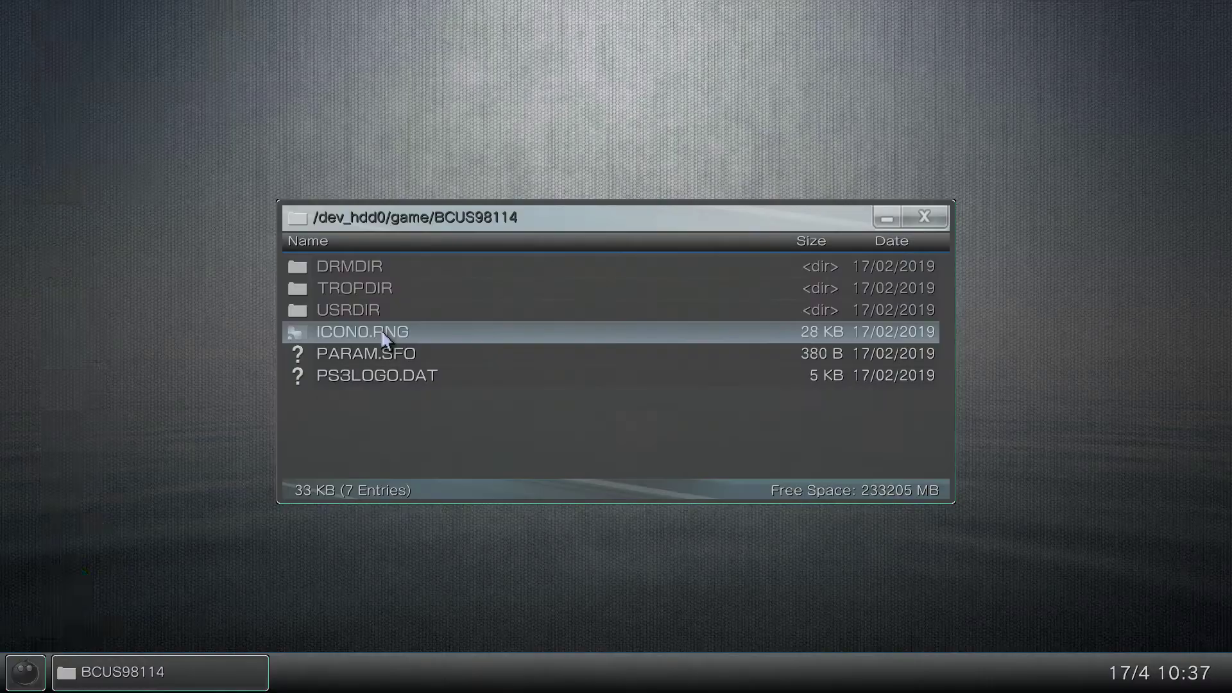
{"action": "key", "text": "BackSpace"}
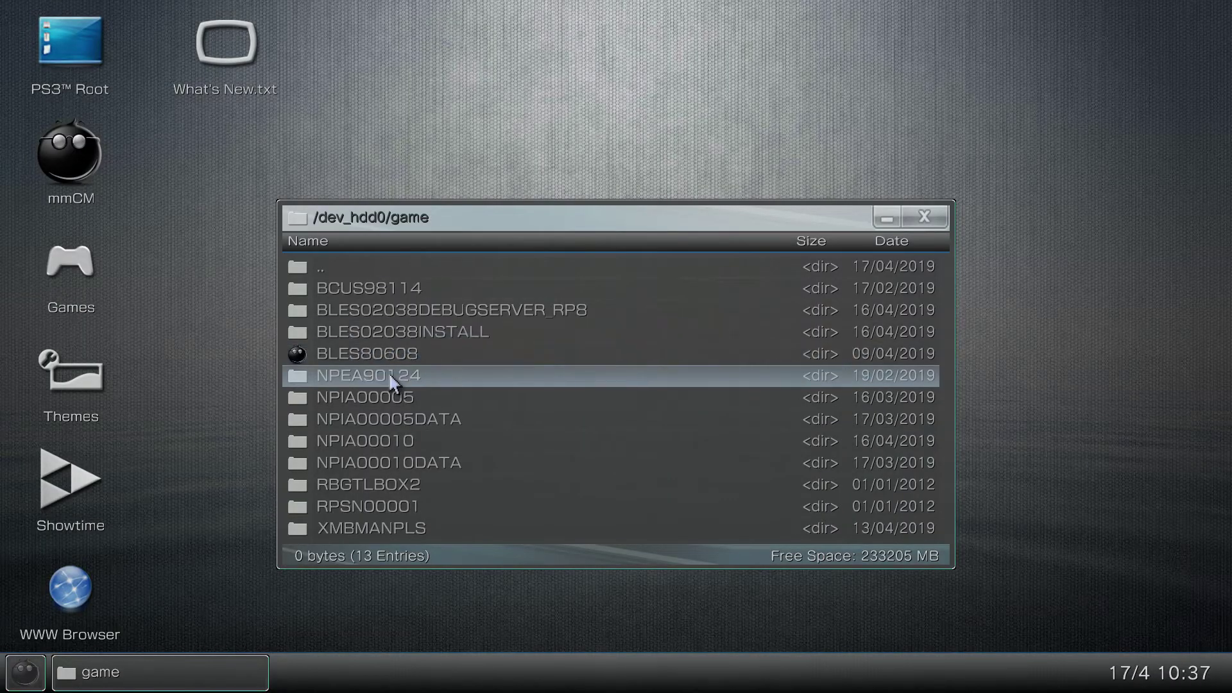
Preview NPEA90124's ICON0.PNG, go back up, and open the NPIA00005 folder
{"action": "double_click", "coordinate": [388, 371]}
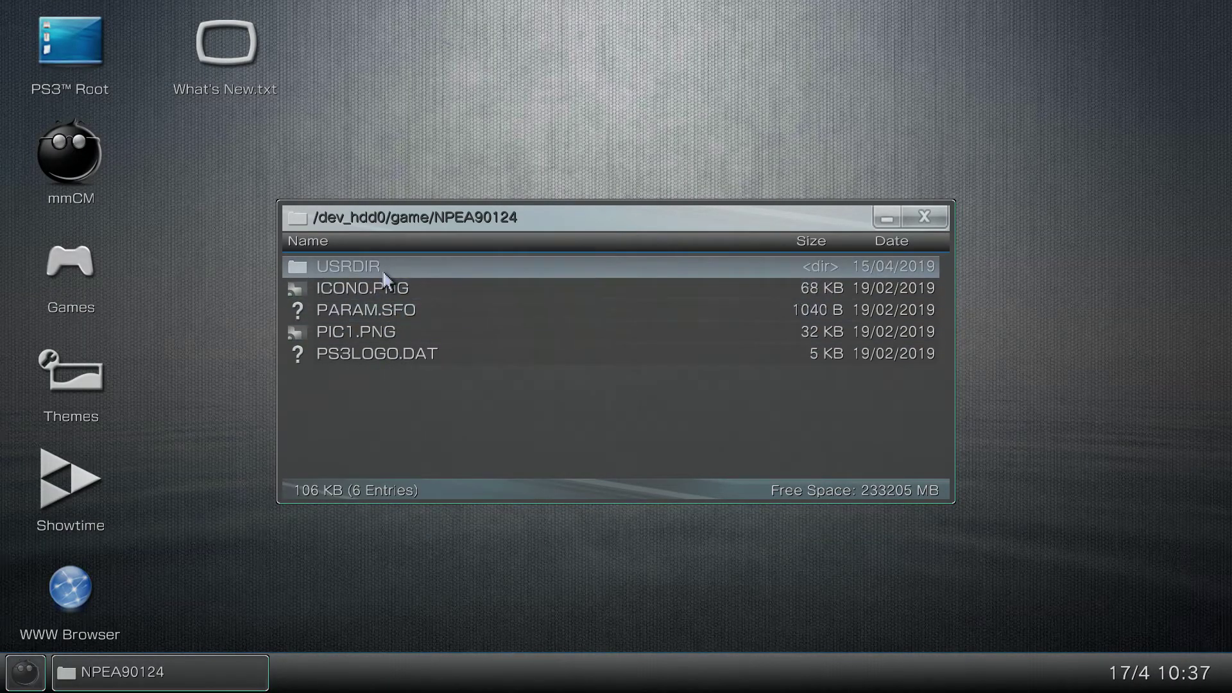
{"action": "double_click", "coordinate": [407, 291]}
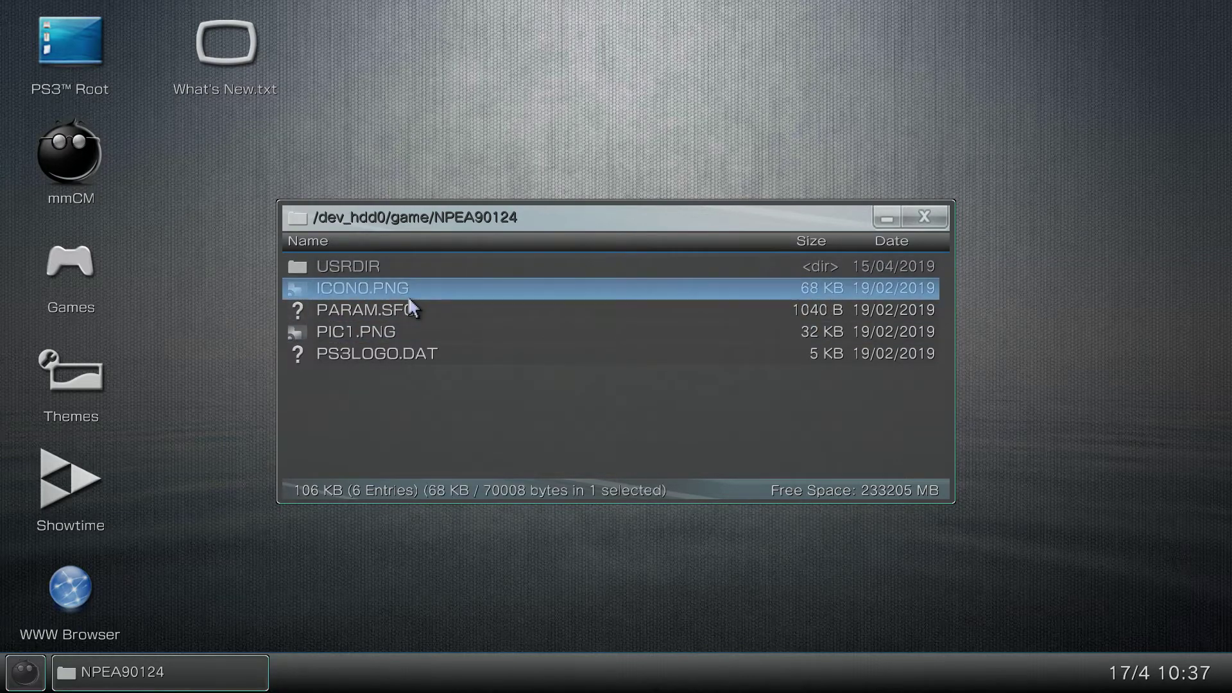
{"action": "key", "text": "Escape"}
{"action": "key", "text": "BackSpace"}
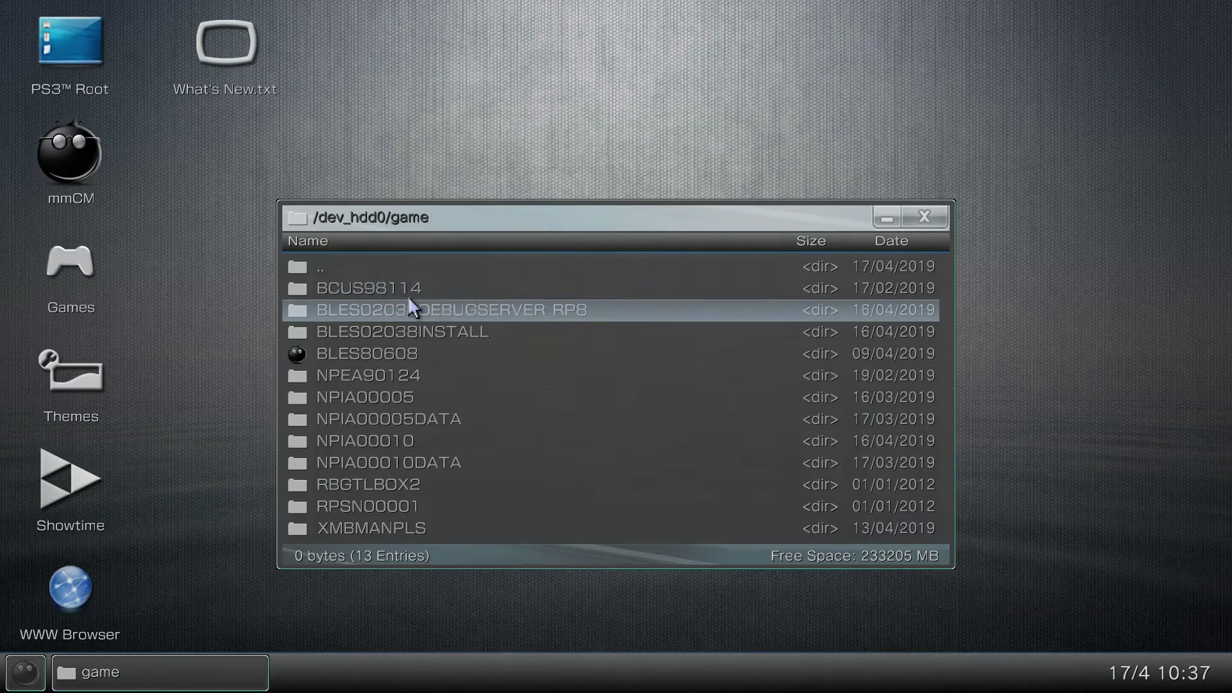
{"action": "double_click", "coordinate": [402, 398]}
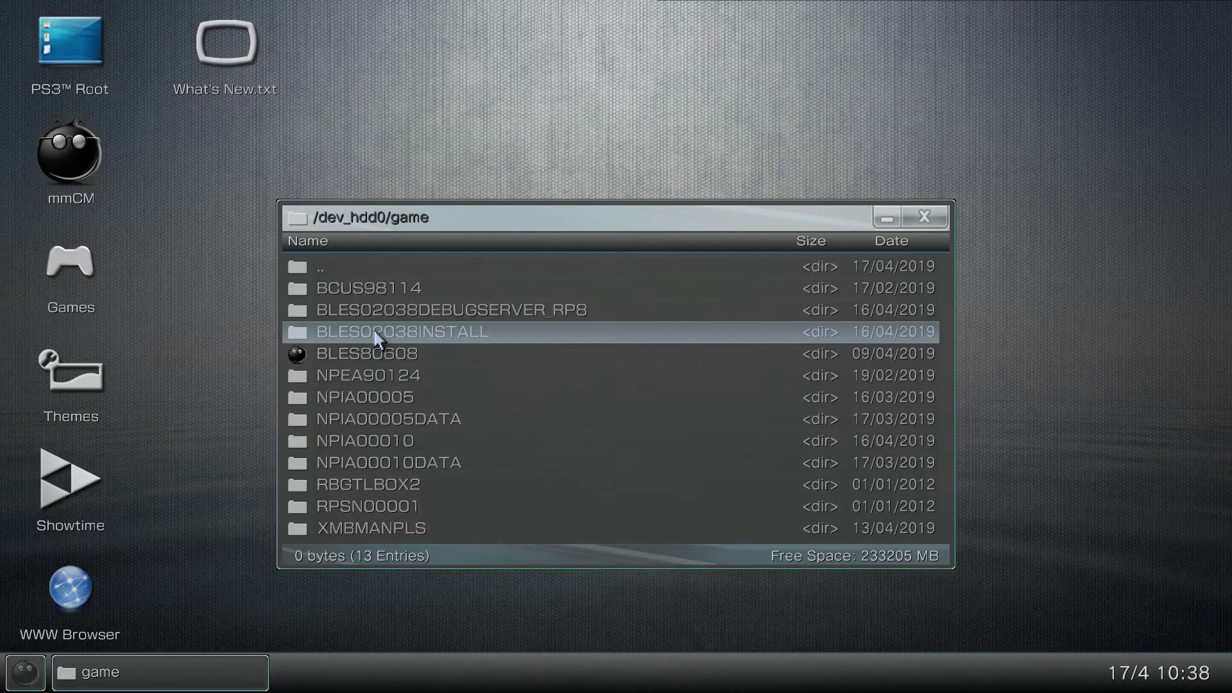
Open NPIA00010, then confirm BCUS98114's ICON0.PNG shows Gran Turismo 5 before going back up
{"action": "double_click", "coordinate": [364, 443]}
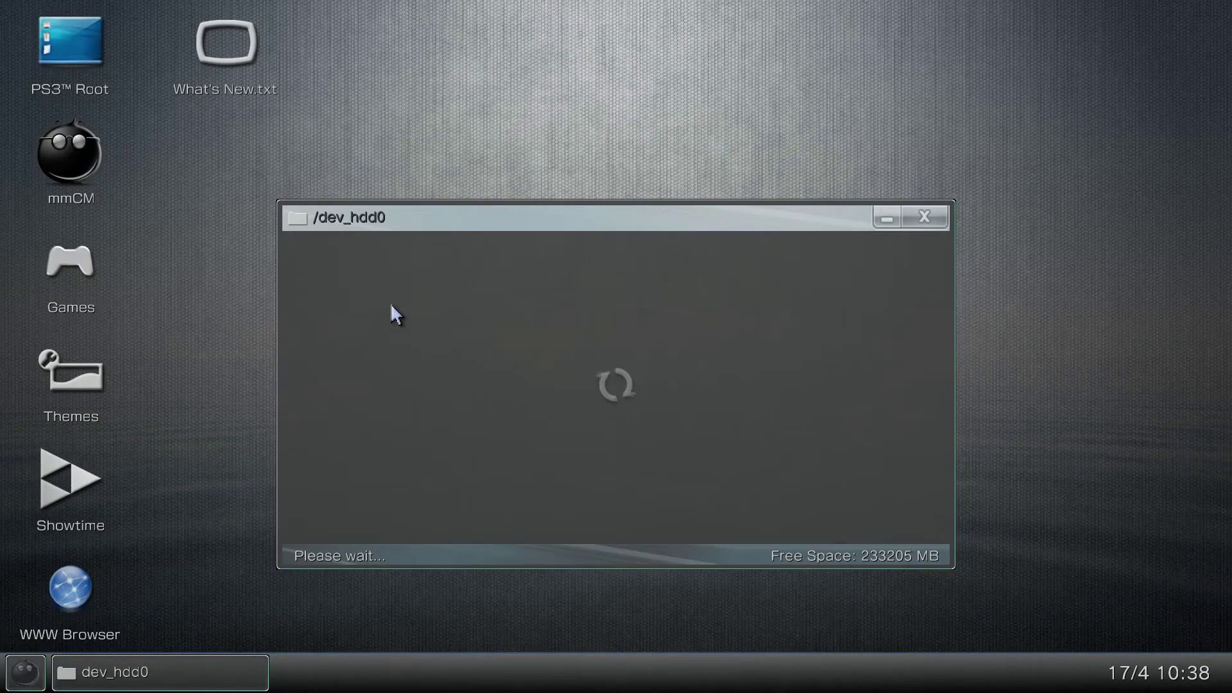
{"action": "double_click", "coordinate": [390, 302]}
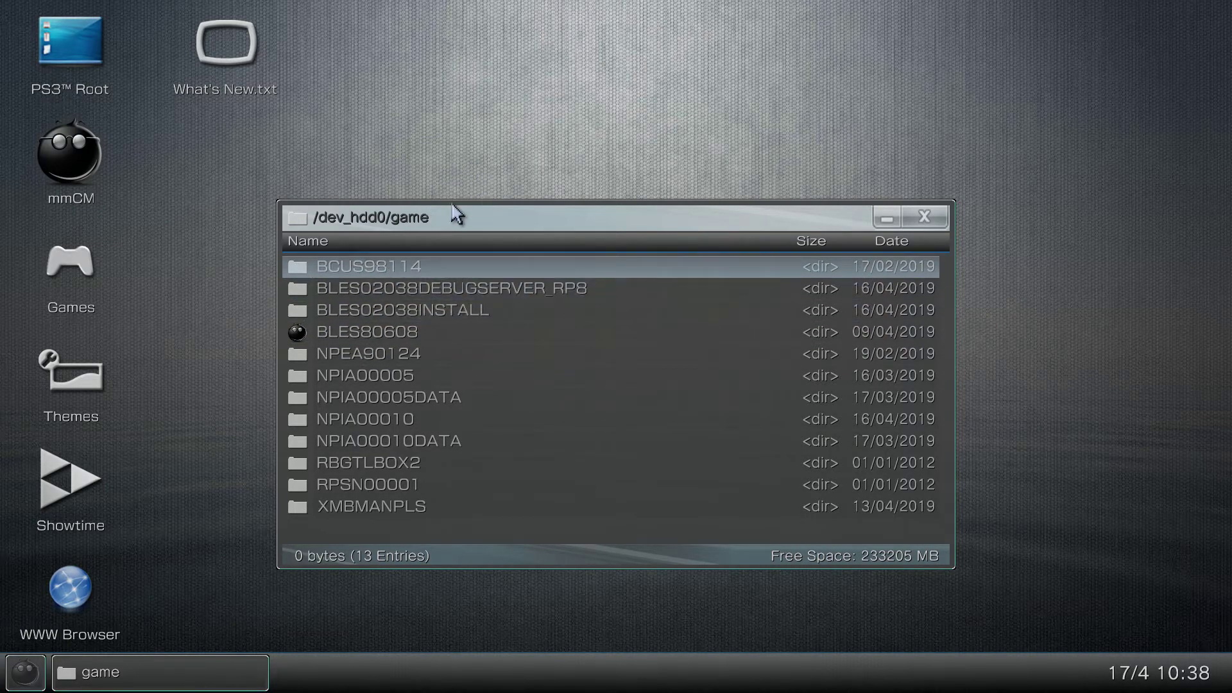
{"action": "left_click", "coordinate": [387, 269]}
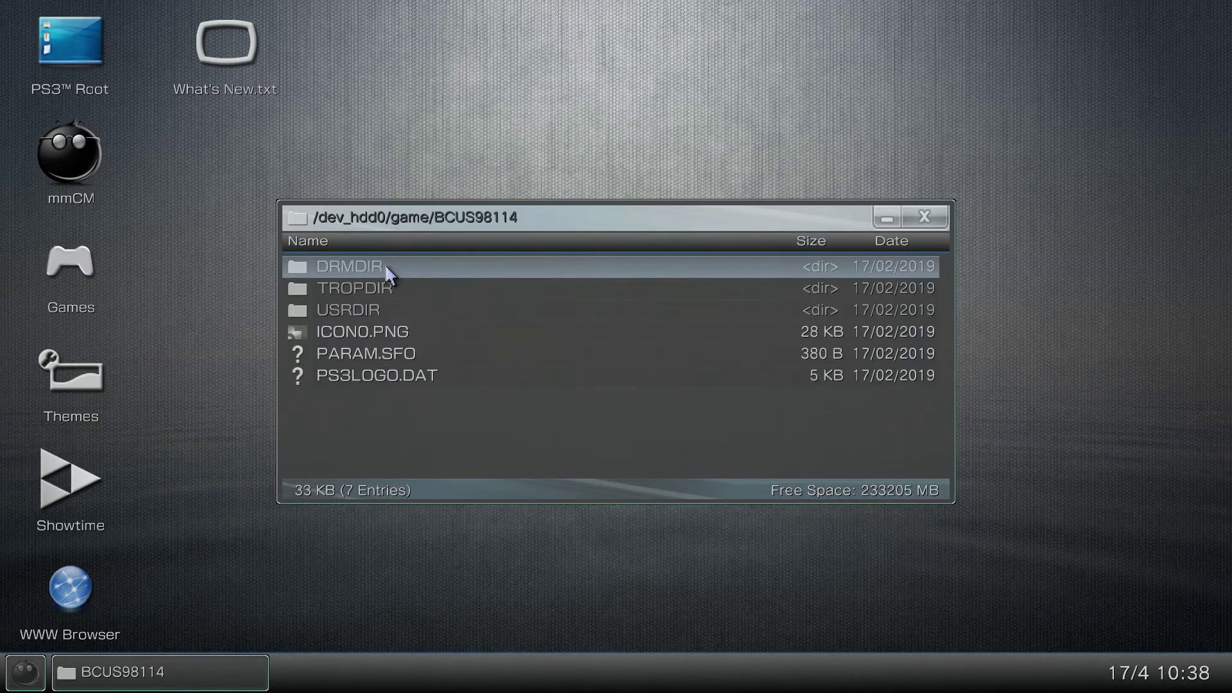
{"action": "left_click", "coordinate": [306, 337]}
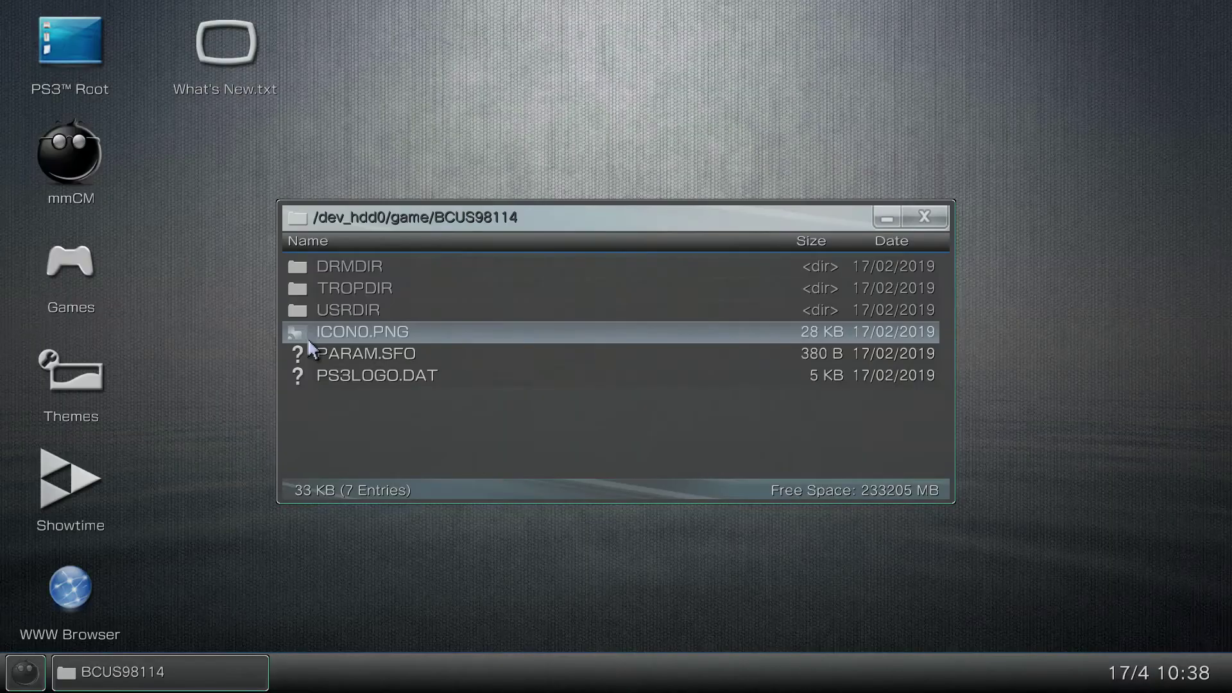
{"action": "key", "text": "BackSpace"}
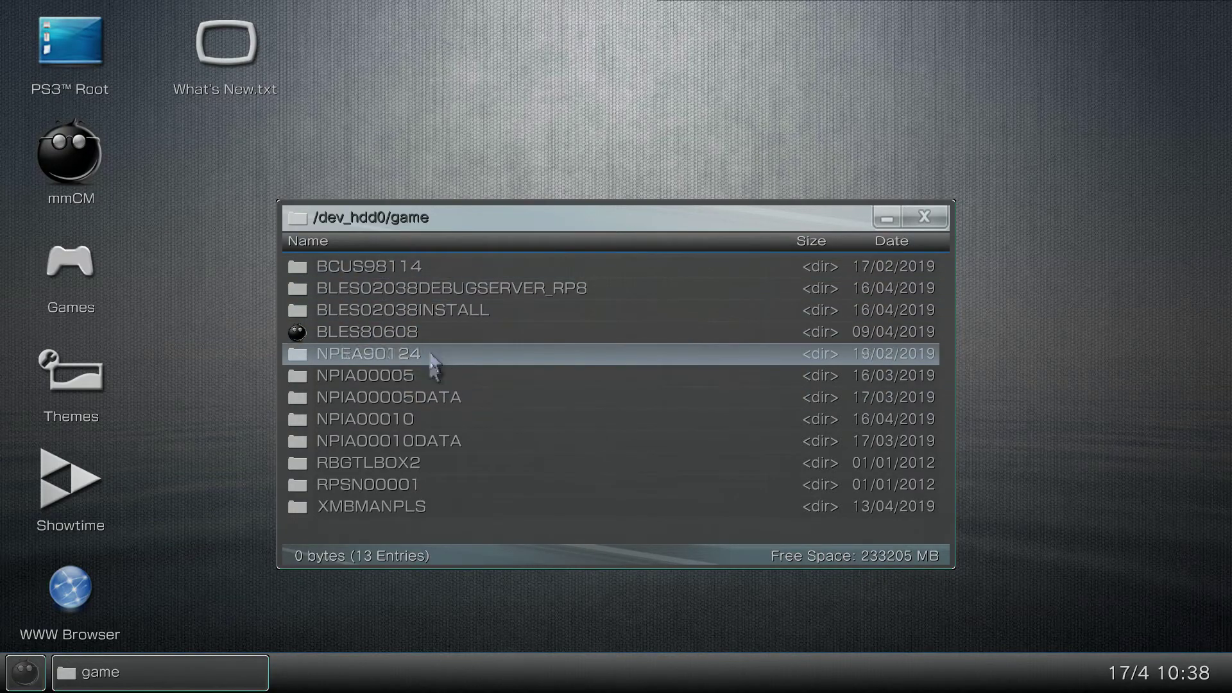
Browse to NPIA00005/TROPDIR/NPWR00050_00 and copy the 164 KB TROPHY.TRP to the clipboard
{"action": "double_click", "coordinate": [429, 373]}
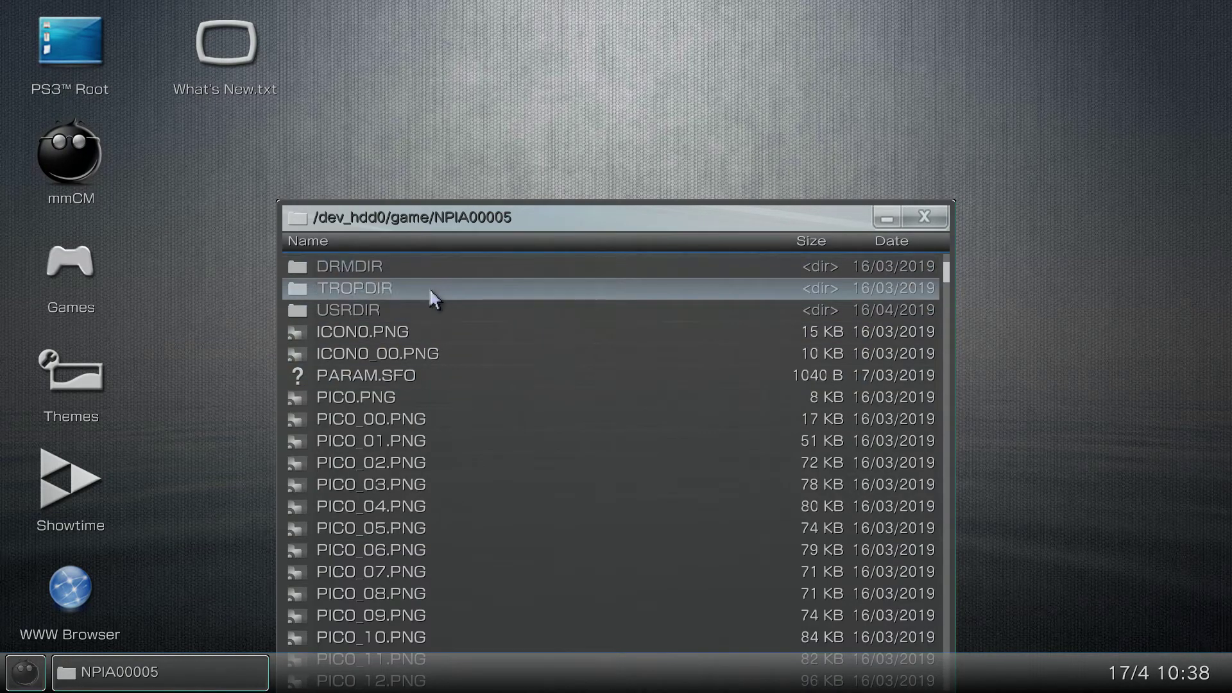
{"action": "double_click", "coordinate": [428, 288]}
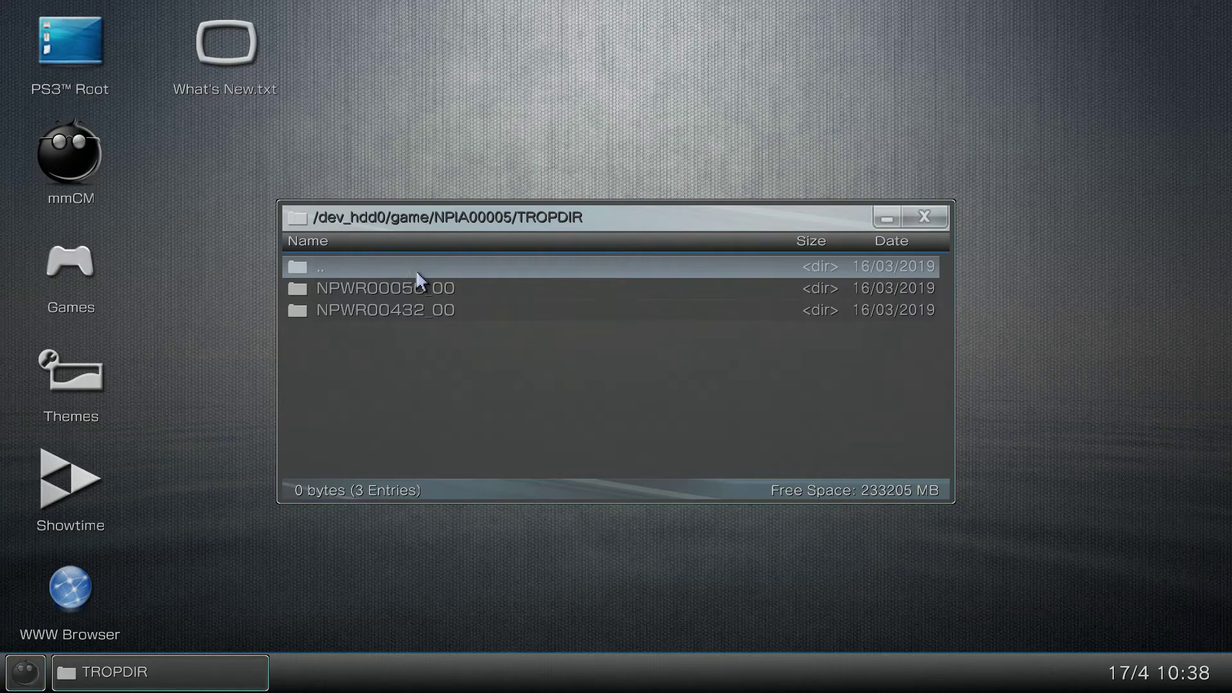
{"action": "left_click", "coordinate": [417, 289]}
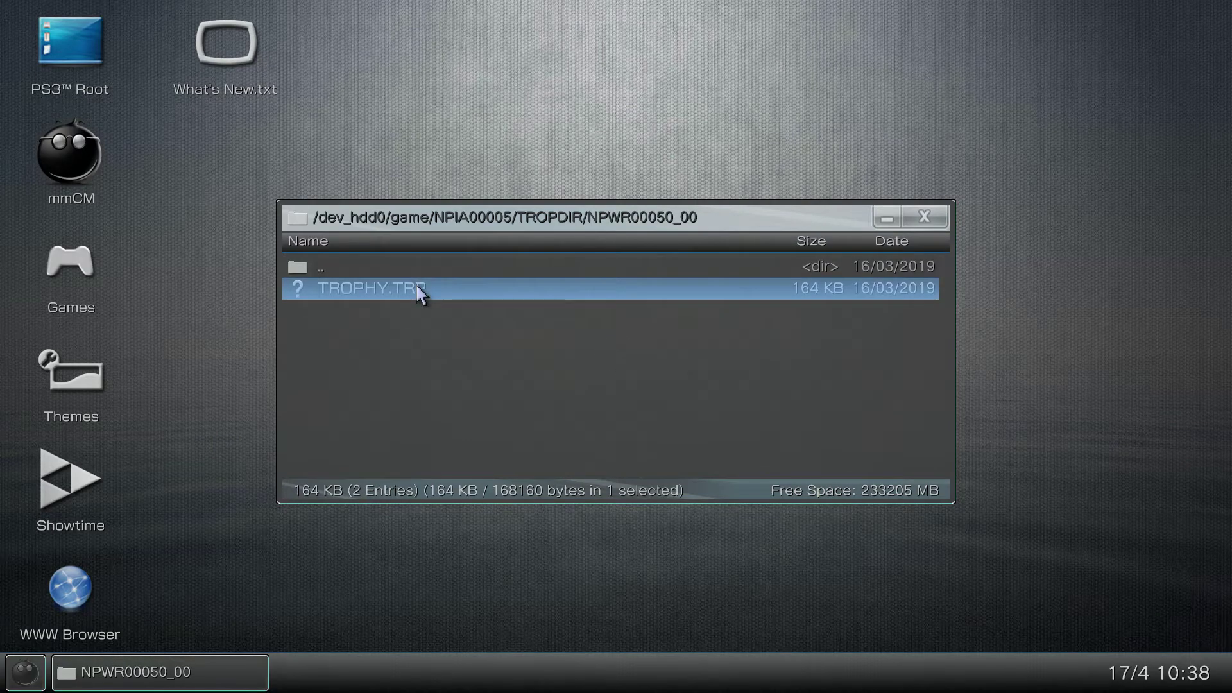
{"action": "right_click", "coordinate": [415, 283]}
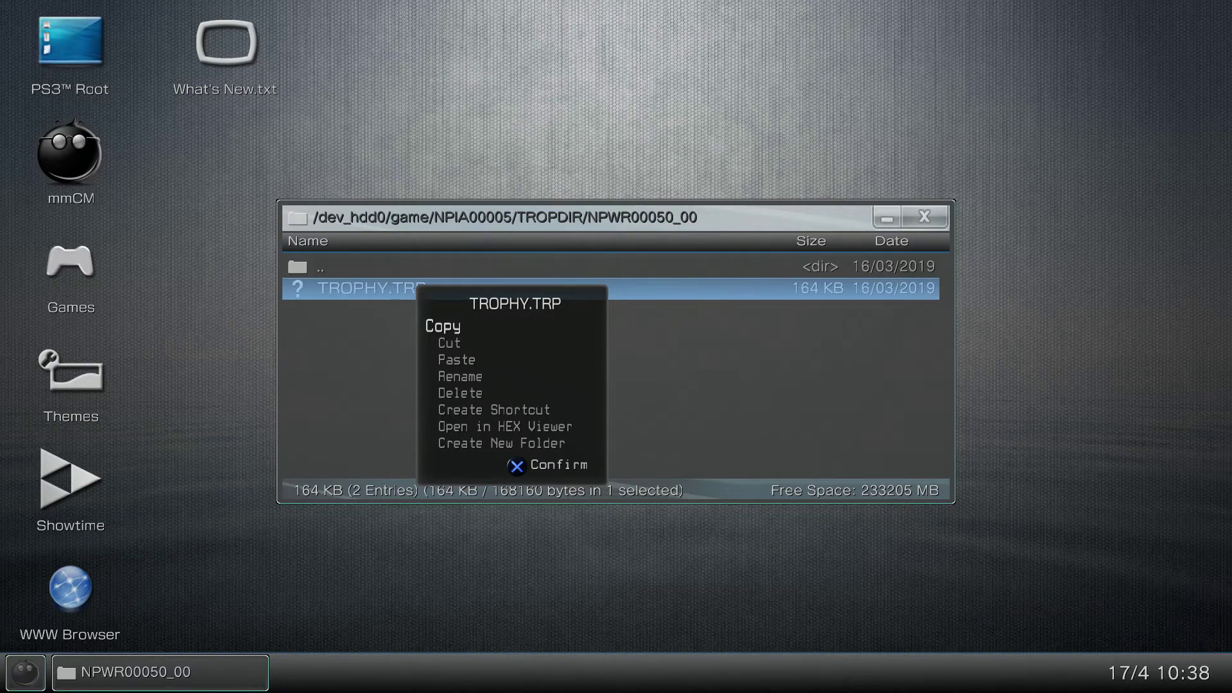
{"action": "key", "text": "Return"}
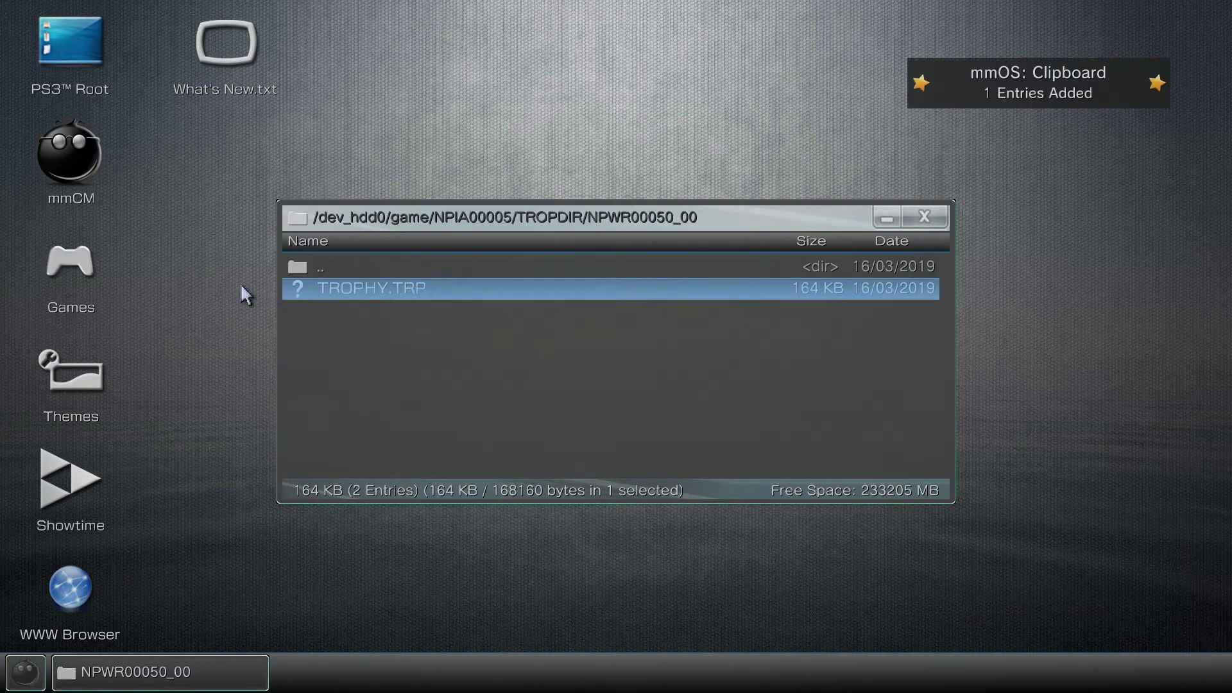
{"action": "left_click", "coordinate": [71, 45]}
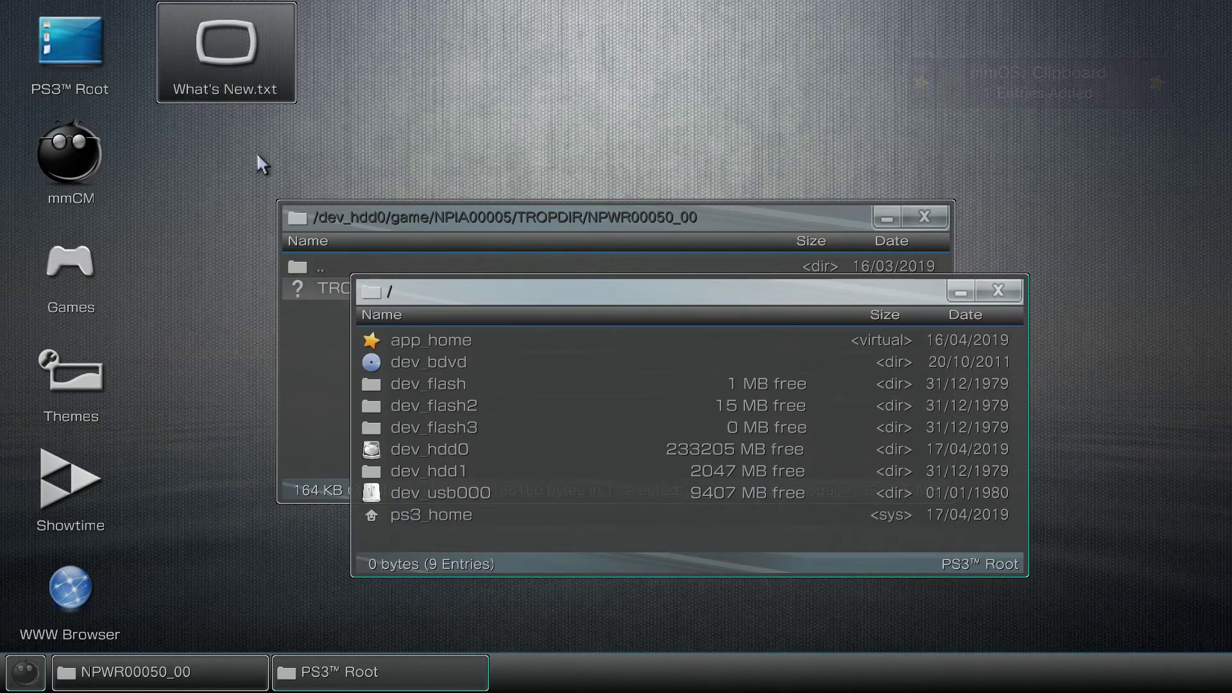
Back out of dev_hdd0 to the PS3 root and open the USB drive dev_usb000
{"action": "double_click", "coordinate": [473, 450]}
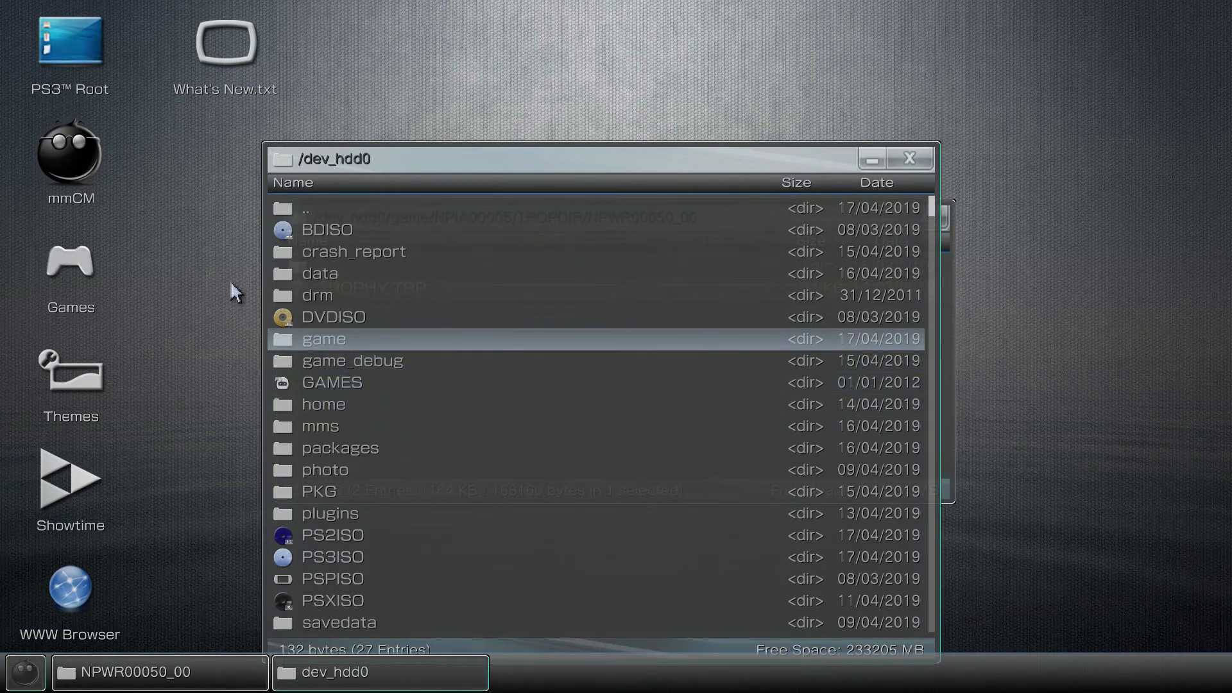
{"action": "key", "text": "BackSpace"}
{"action": "double_click", "coordinate": [420, 358]}
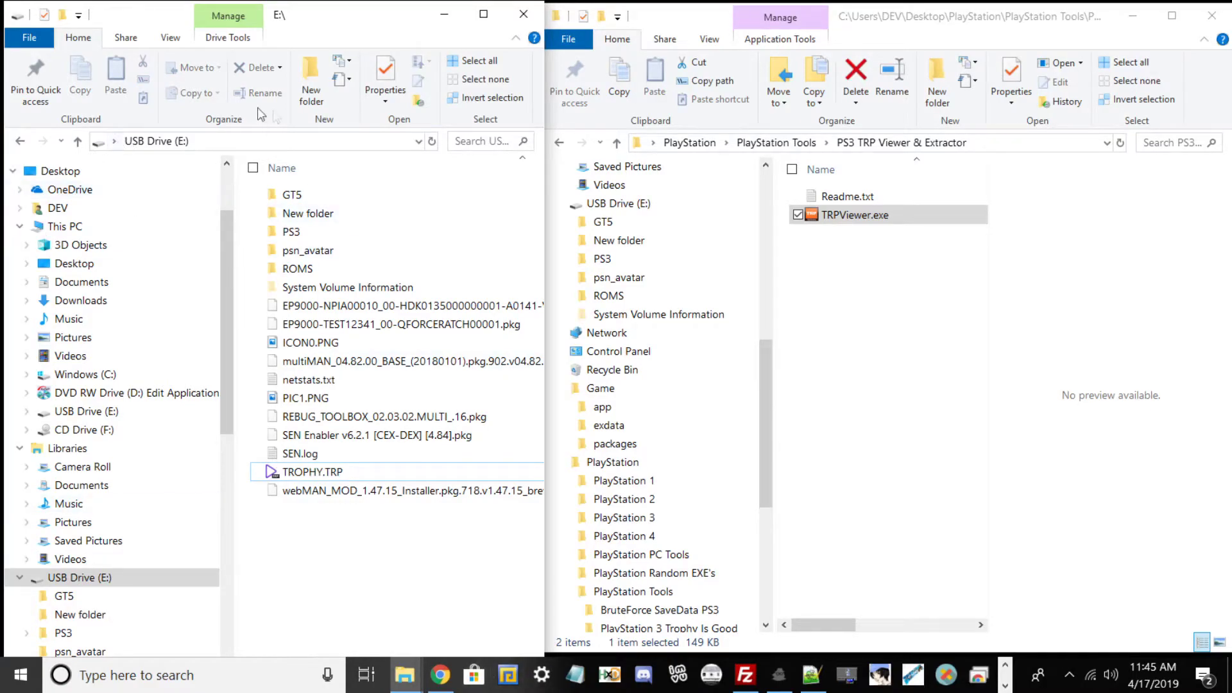
Select TROPHY.TRP on USB Drive (E:) and launch TRPViewer.exe from the PS3 TRP Viewer & Extractor folder
{"action": "left_click", "coordinate": [302, 472]}
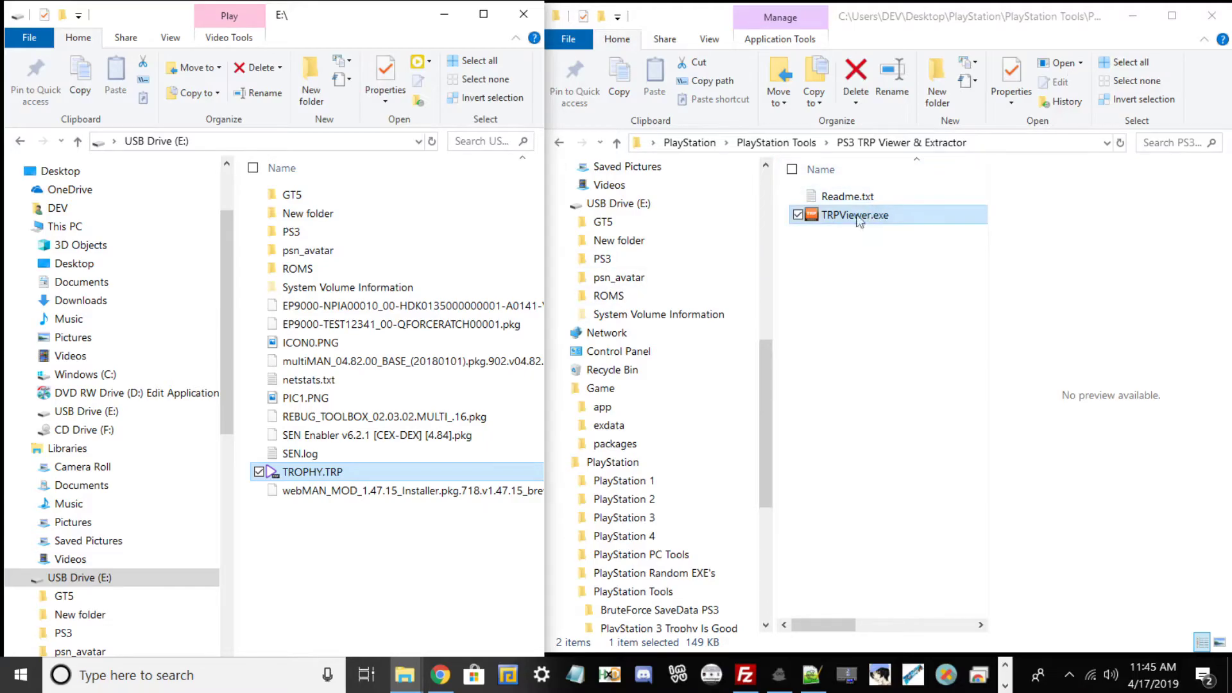
{"action": "double_click", "coordinate": [834, 216]}
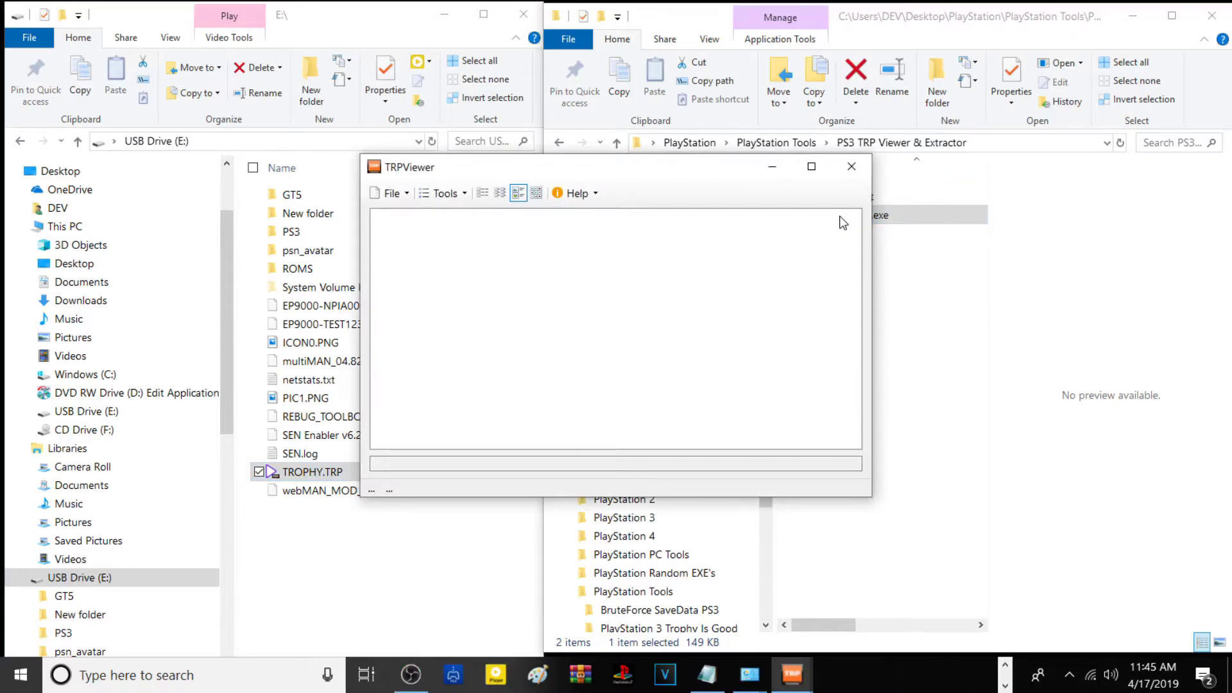
Drag TROPHY.TRP from the USB drive Explorer window into TRPViewer to load it
{"action": "mouse_move", "coordinate": [431, 157]}
{"action": "left_mouse_down"}
{"action": "mouse_move", "coordinate": [854, 63]}
{"action": "mouse_move", "coordinate": [670, 220]}
{"action": "mouse_move", "coordinate": [595, 260]}
{"action": "left_mouse_up"}
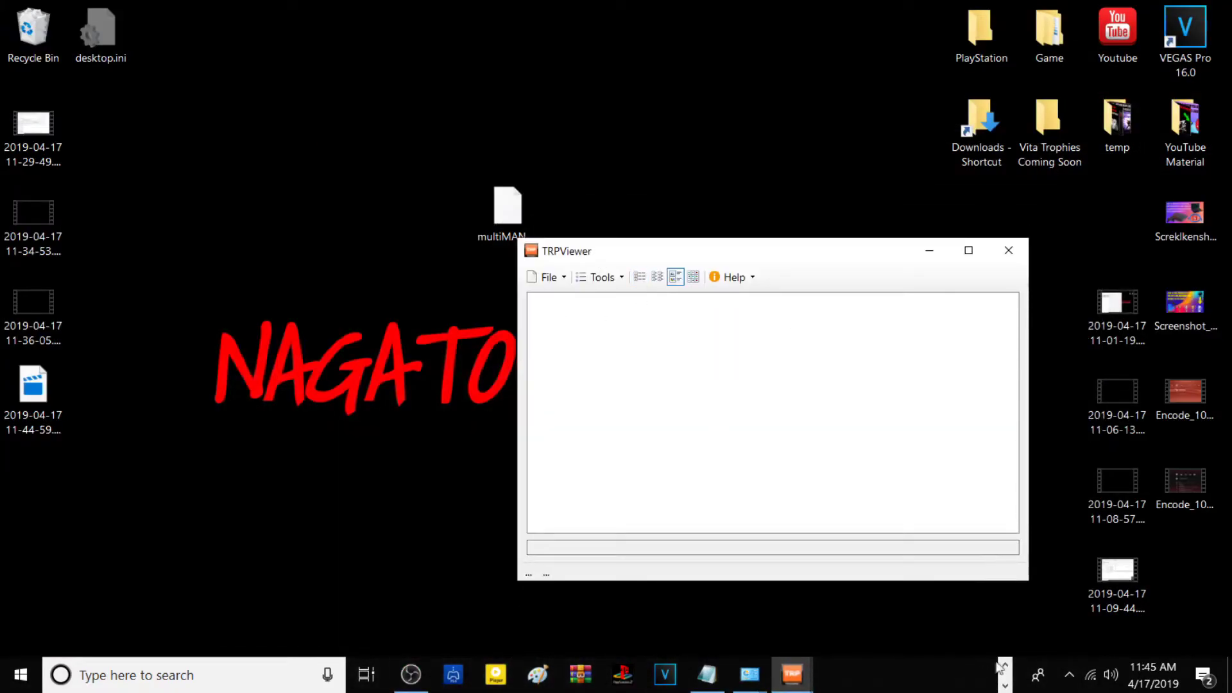
{"action": "left_click", "coordinate": [1006, 685]}
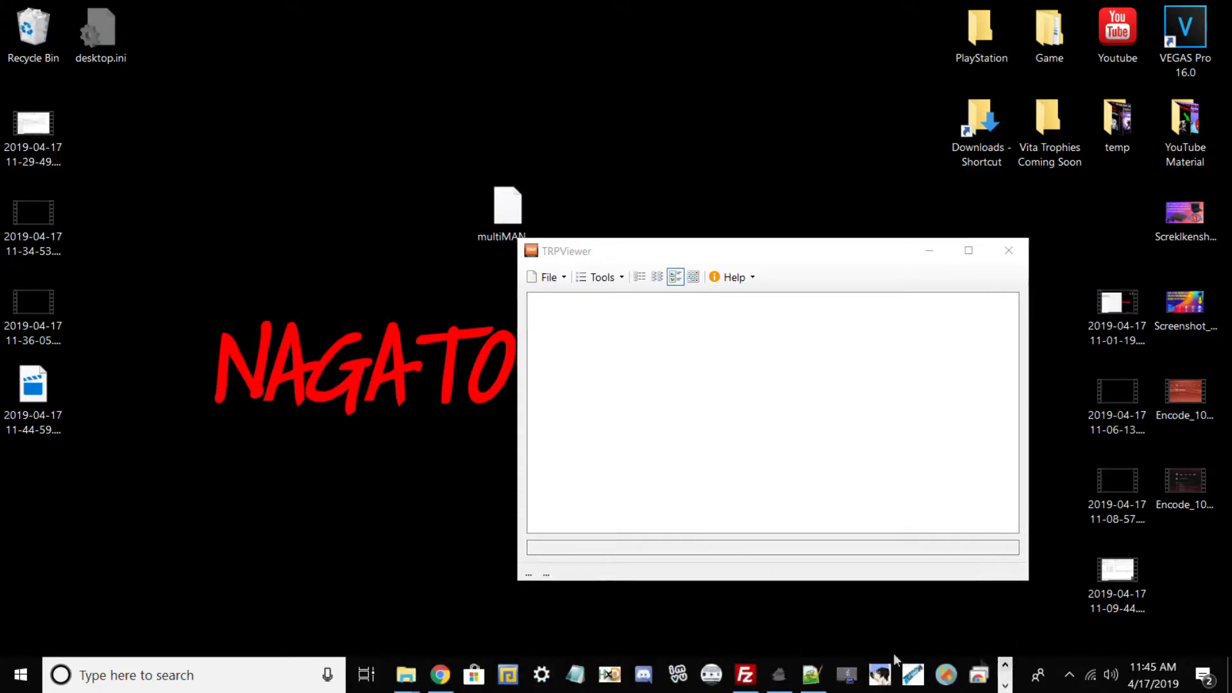
{"action": "mouse_move", "coordinate": [405, 675]}
{"action": "left_click", "coordinate": [385, 635]}
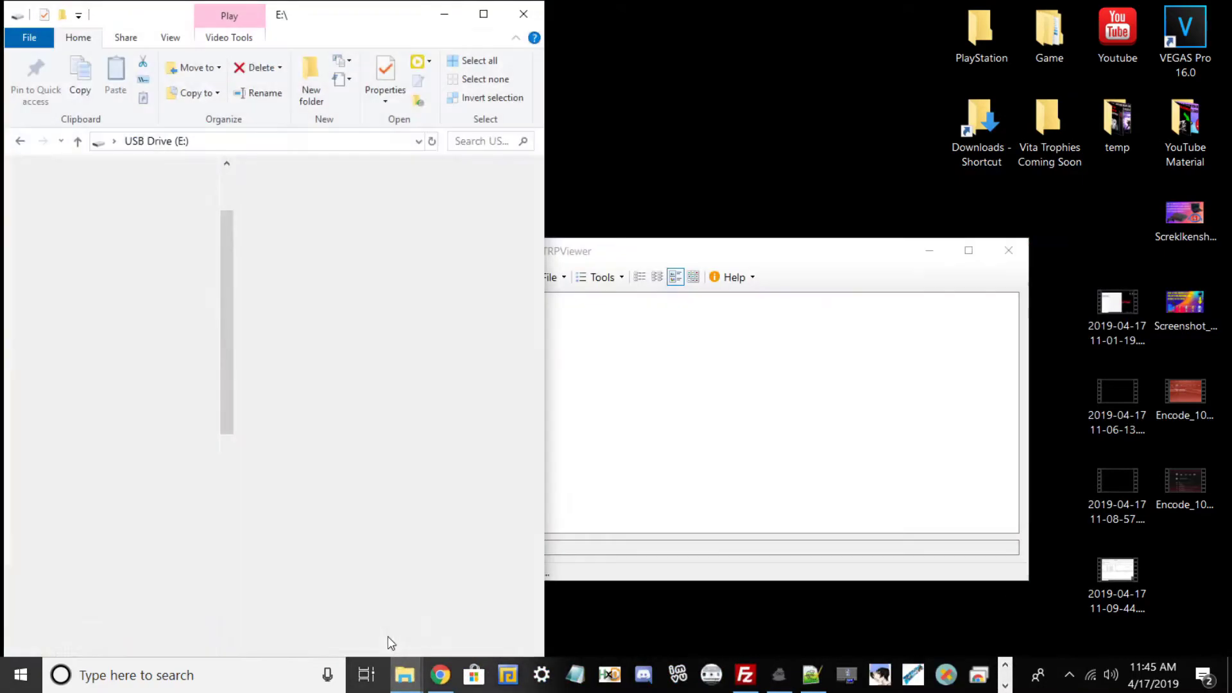
{"action": "left_click_drag", "start_coordinate": [439, 473], "coordinate": [729, 462]}
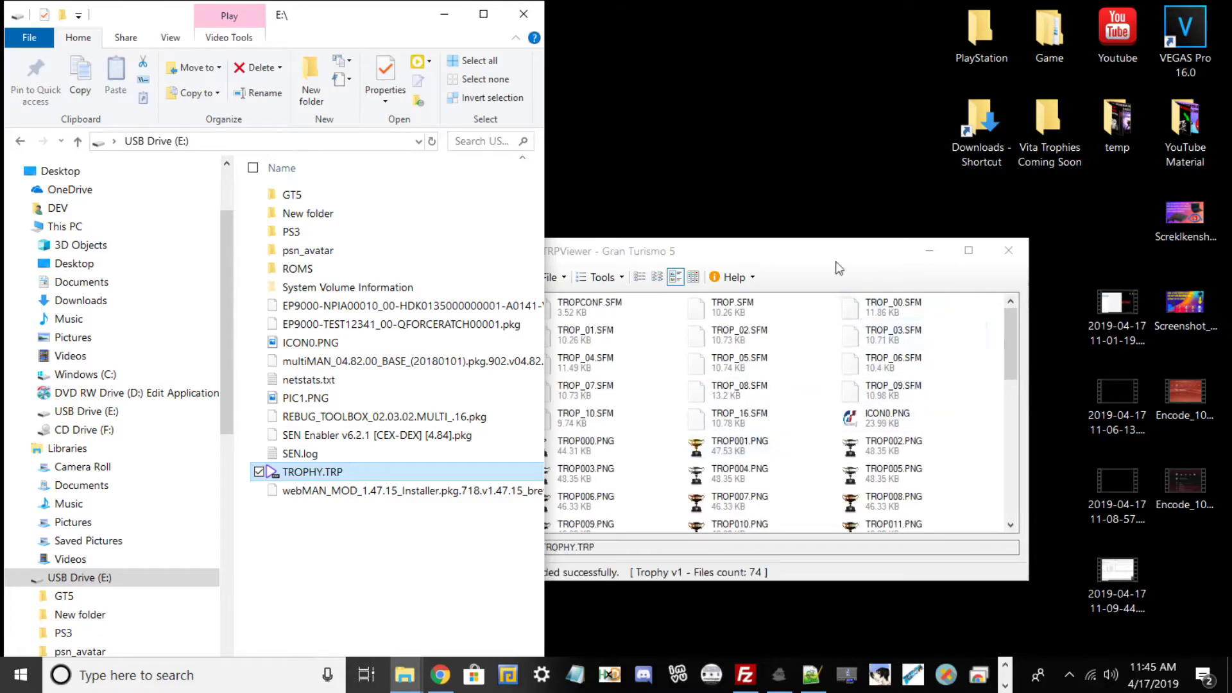
Maximize TRPViewer, then select trophy images TROP006 through TROP058 and clear the selection
{"action": "mouse_move", "coordinate": [735, 253]}
{"action": "left_mouse_down"}
{"action": "mouse_move", "coordinate": [782, 215]}
{"action": "mouse_move", "coordinate": [769, 214]}
{"action": "left_mouse_up"}
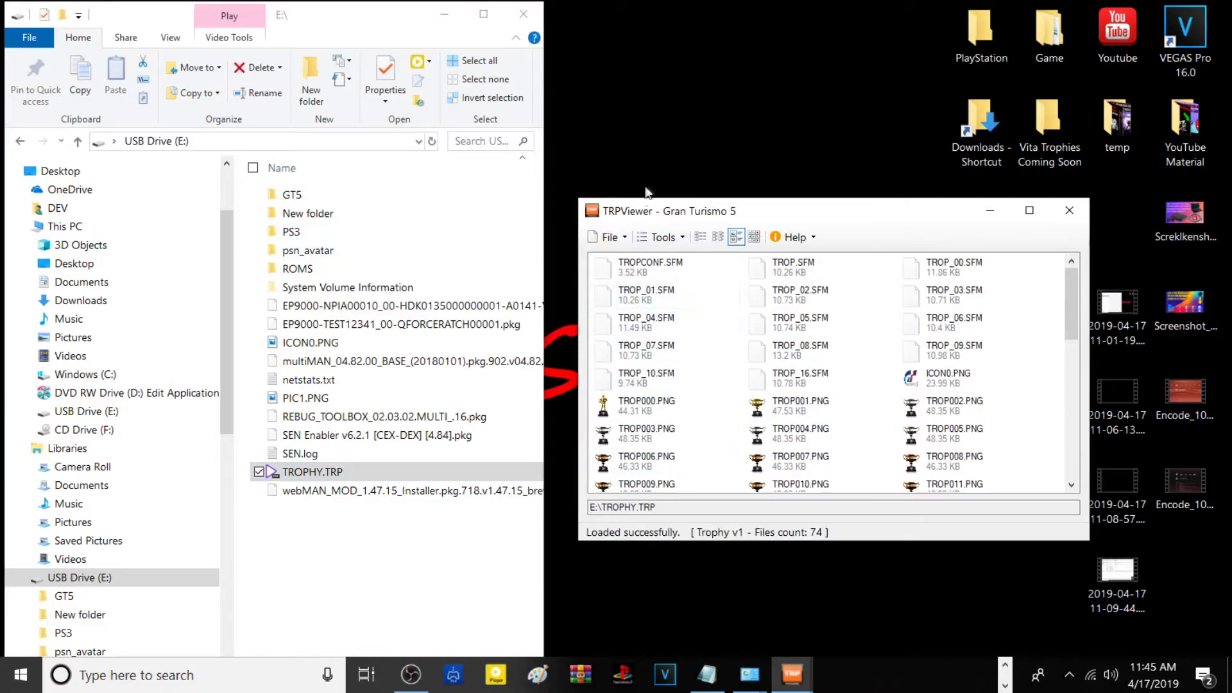
{"action": "left_click", "coordinate": [1029, 211]}
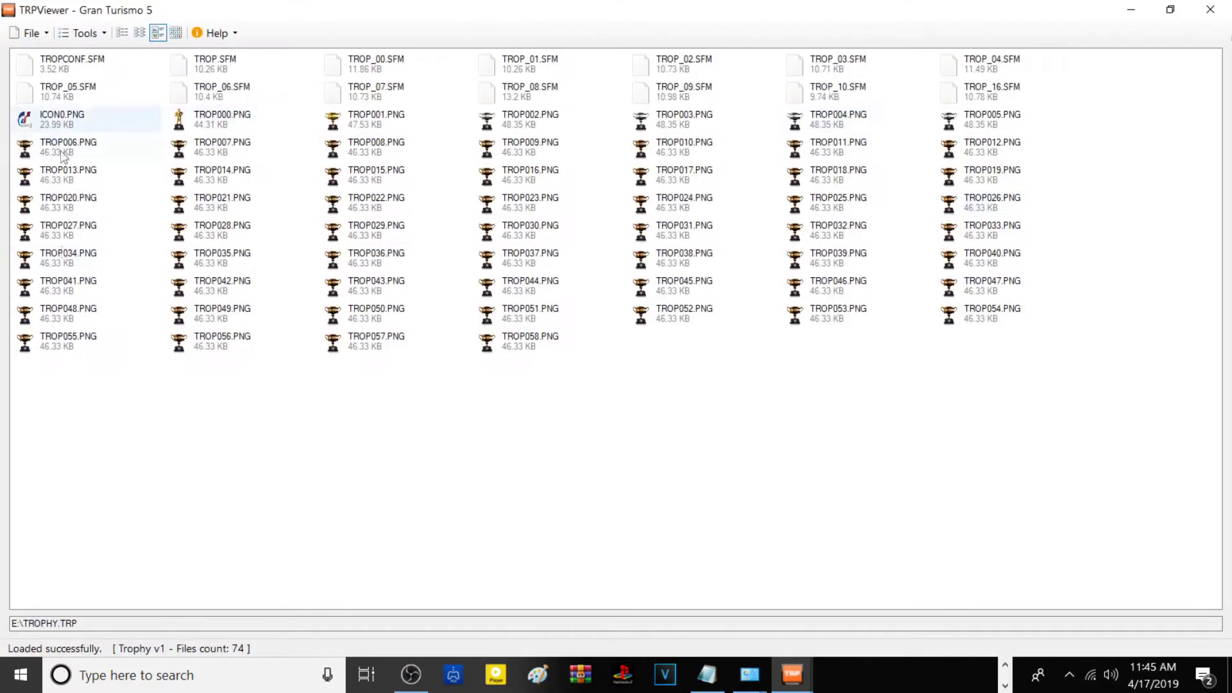
{"action": "mouse_move", "coordinate": [804, 495]}
{"action": "left_mouse_down"}
{"action": "mouse_move", "coordinate": [935, 466]}
{"action": "mouse_move", "coordinate": [290, 157]}
{"action": "mouse_move", "coordinate": [11, 122]}
{"action": "mouse_move", "coordinate": [17, 75]}
{"action": "left_mouse_up"}
{"action": "left_click", "coordinate": [470, 467]}
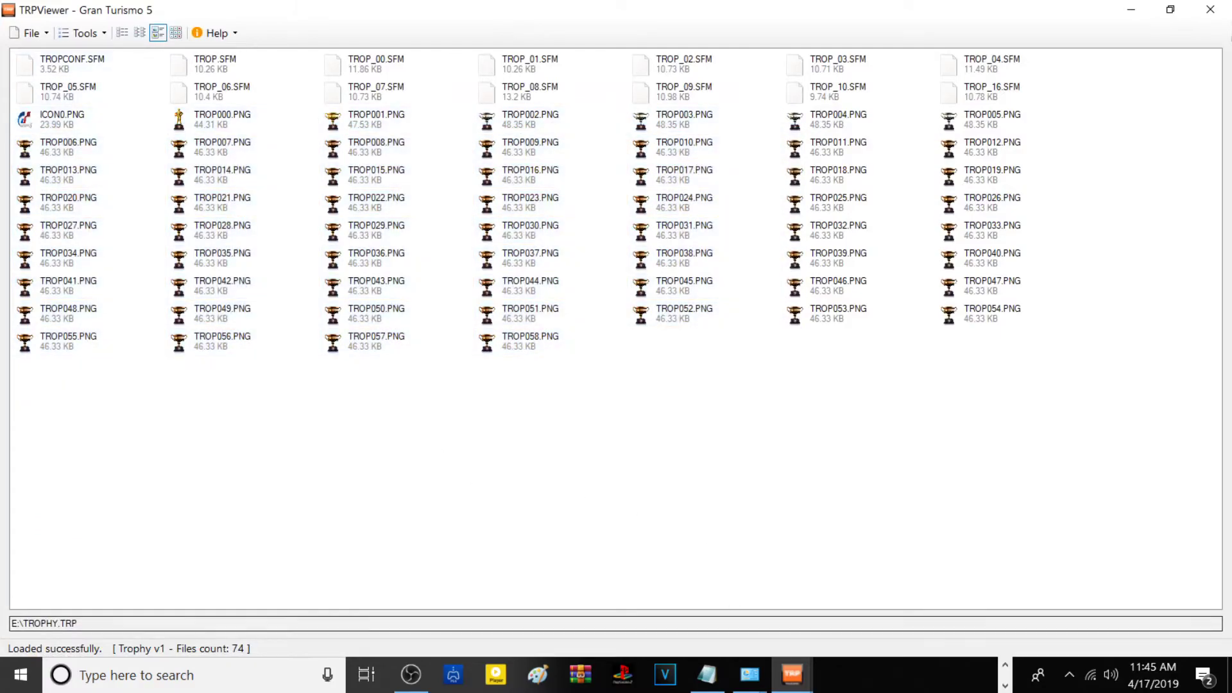
{"action": "left_click", "coordinate": [81, 32]}
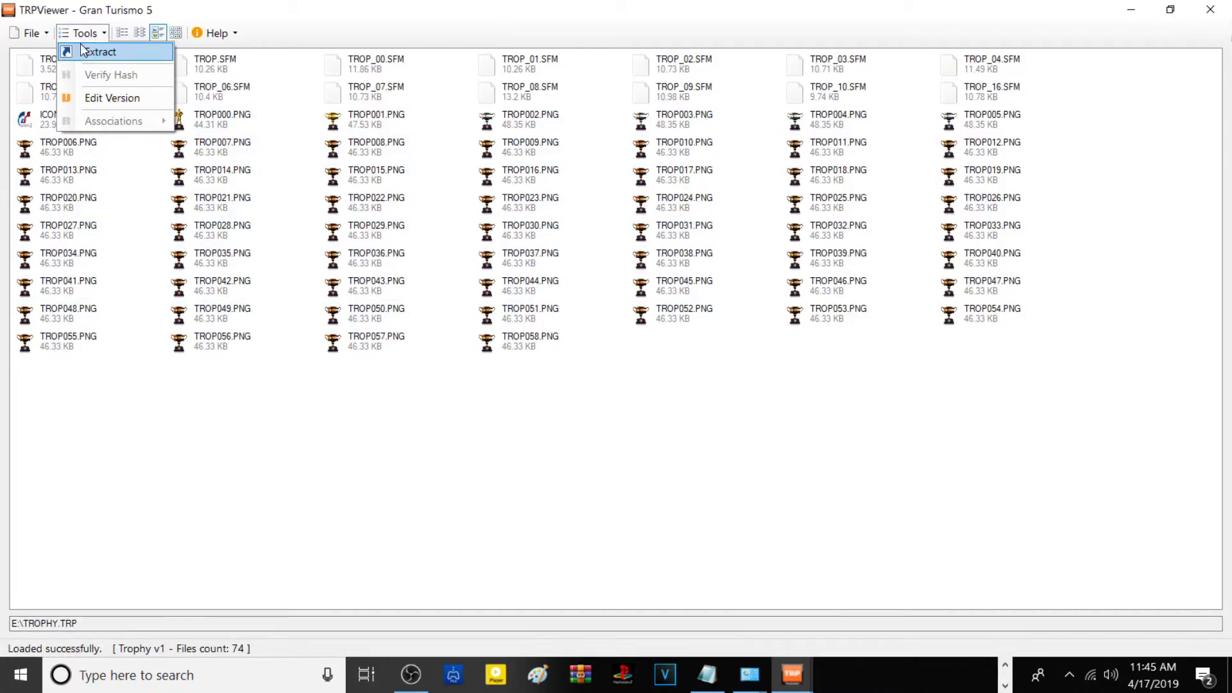
Extract all files from TROPHY.TRP into the E:\GT5 folder using Tools > Extract
{"action": "left_click", "coordinate": [119, 53]}
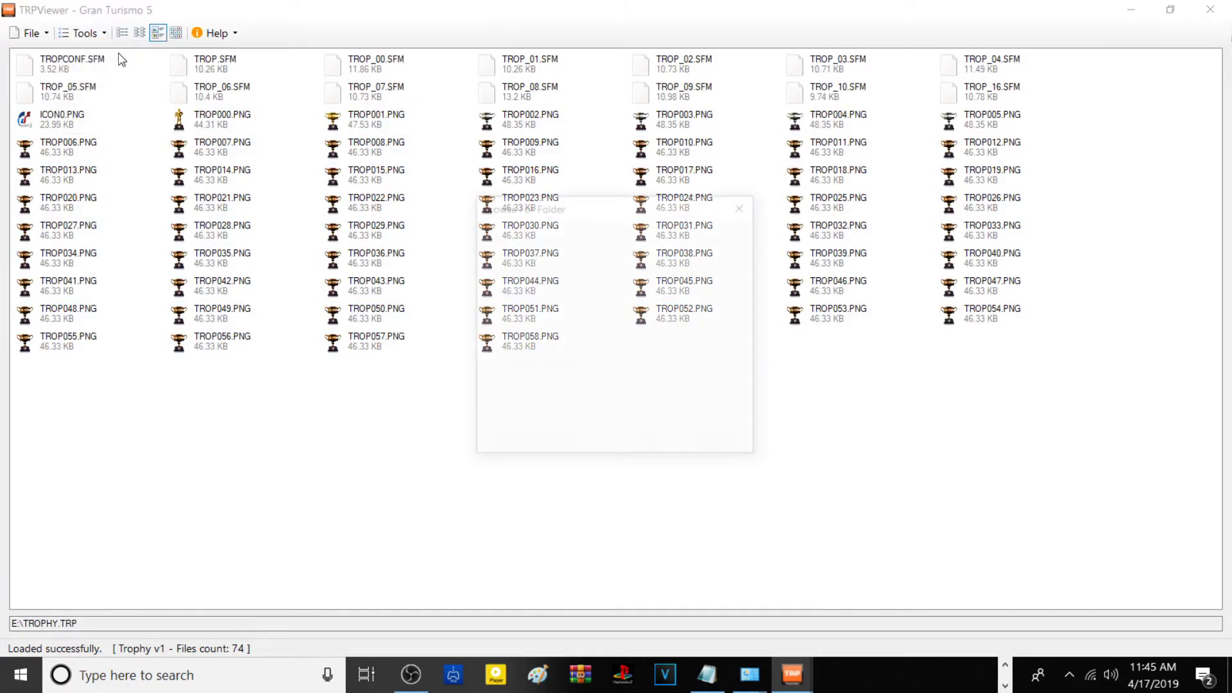
{"action": "scroll", "coordinate": [504, 318], "scroll_direction": "down", "scroll_amount": 1}
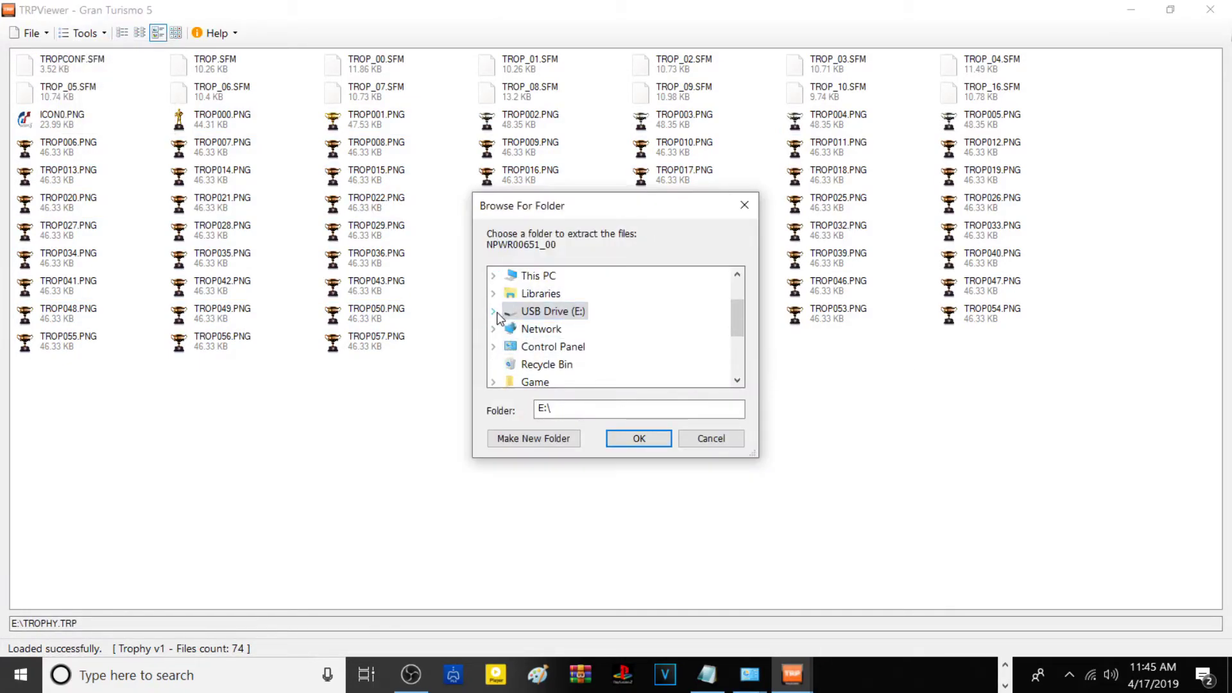
{"action": "left_click", "coordinate": [495, 312]}
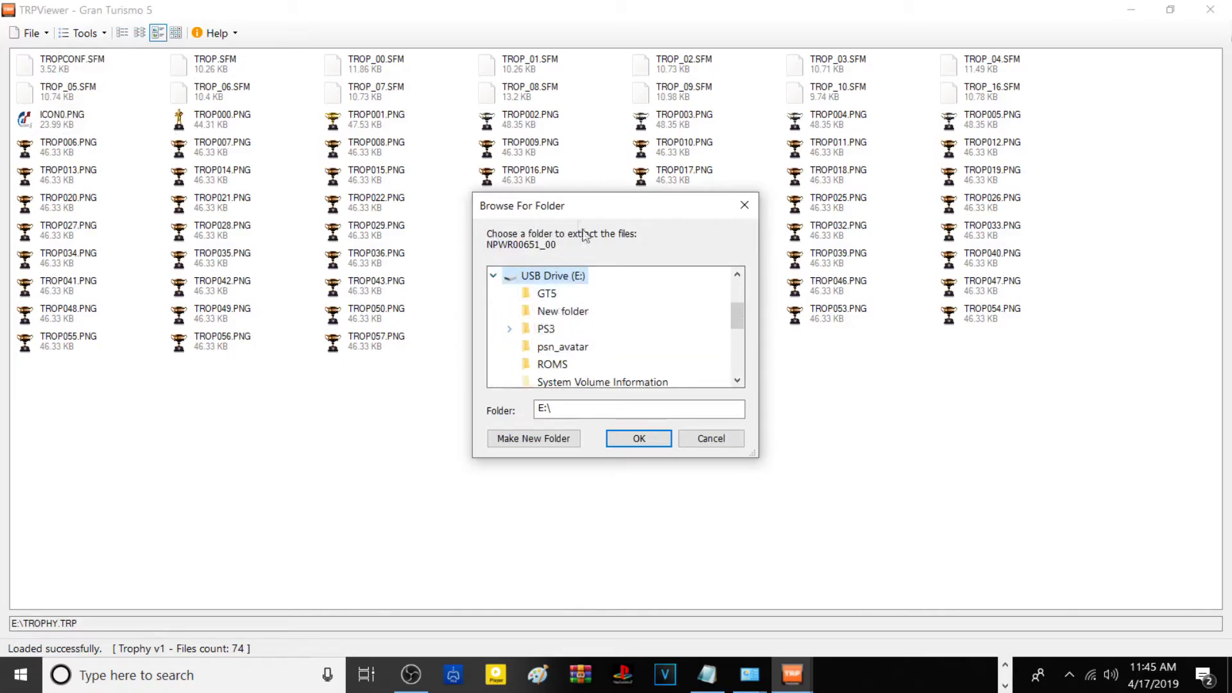
{"action": "left_click", "coordinate": [549, 296]}
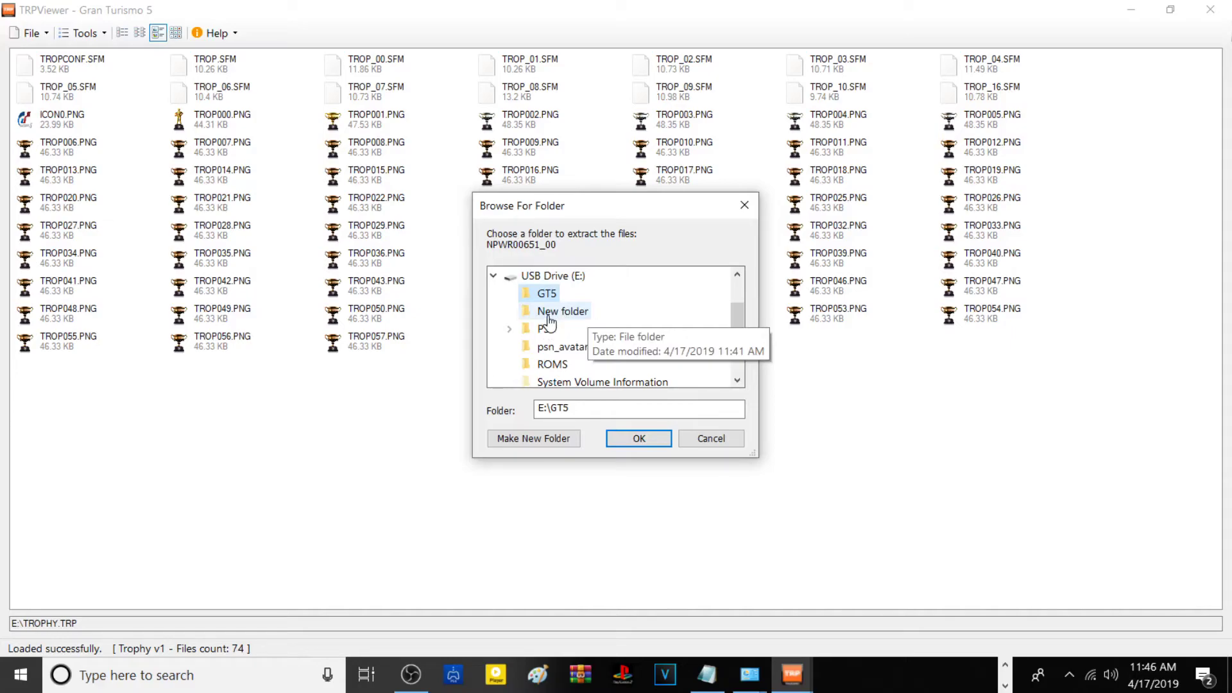
{"action": "left_click", "coordinate": [636, 439]}
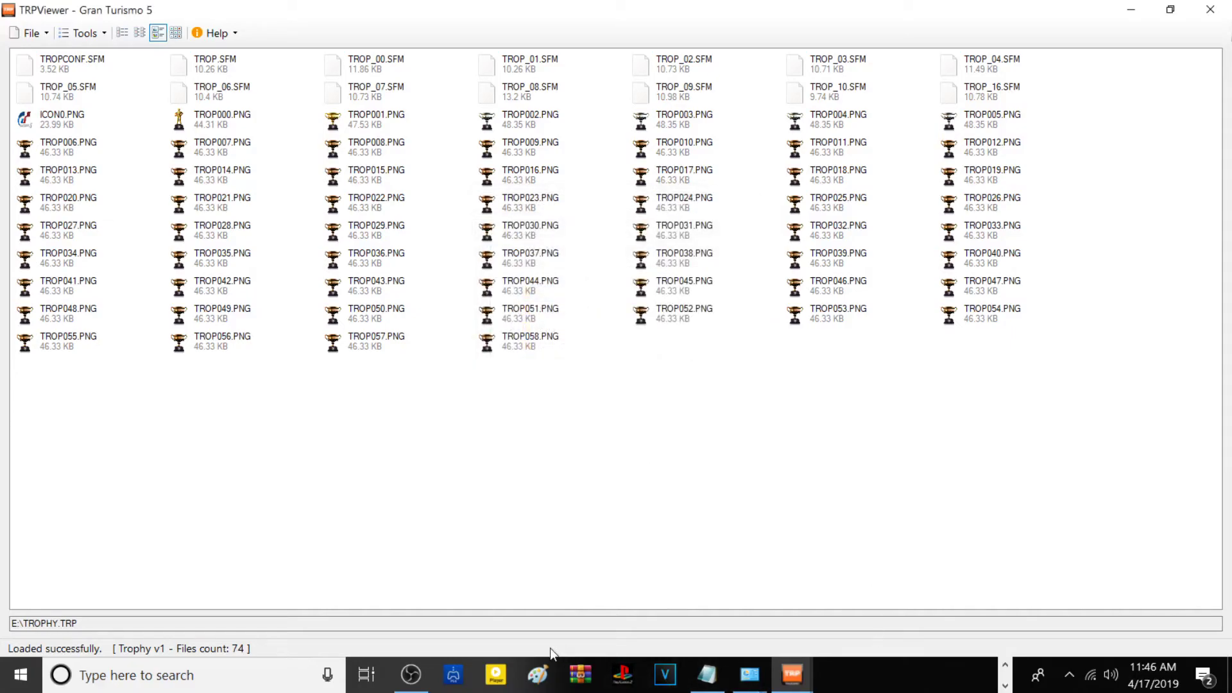
{"action": "left_click", "coordinate": [1119, 13]}
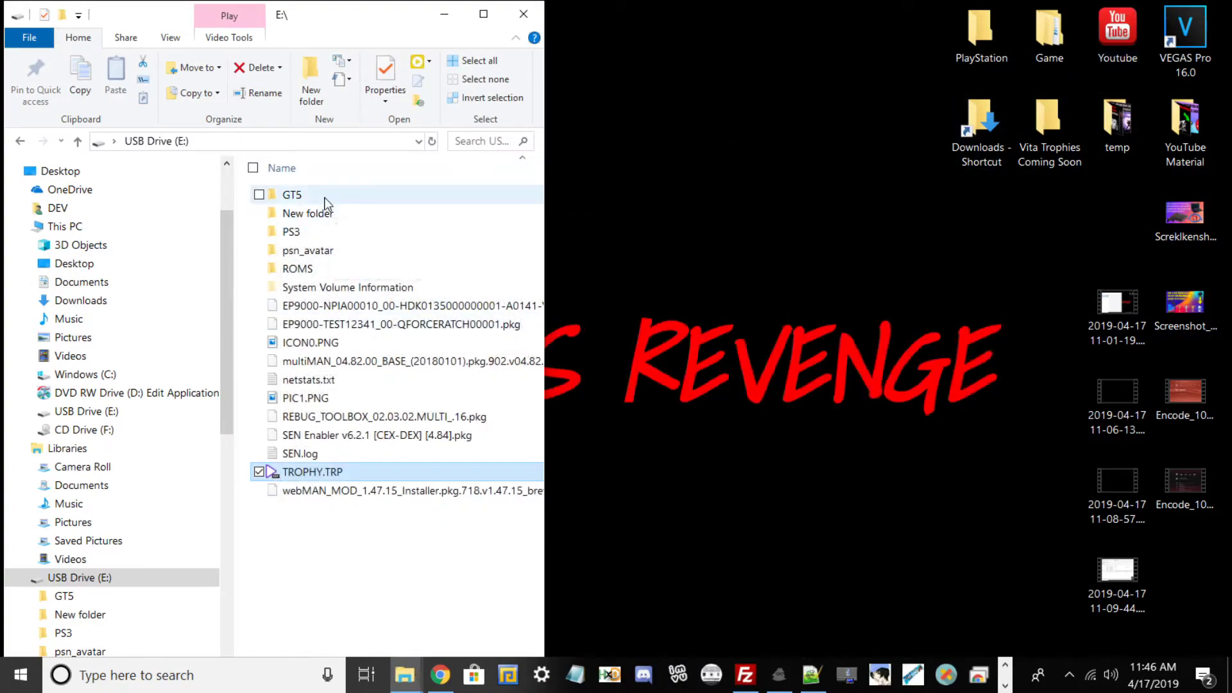
Open the GT5 folder on USB Drive (E:)
{"action": "mouse_move", "coordinate": [340, 219]}
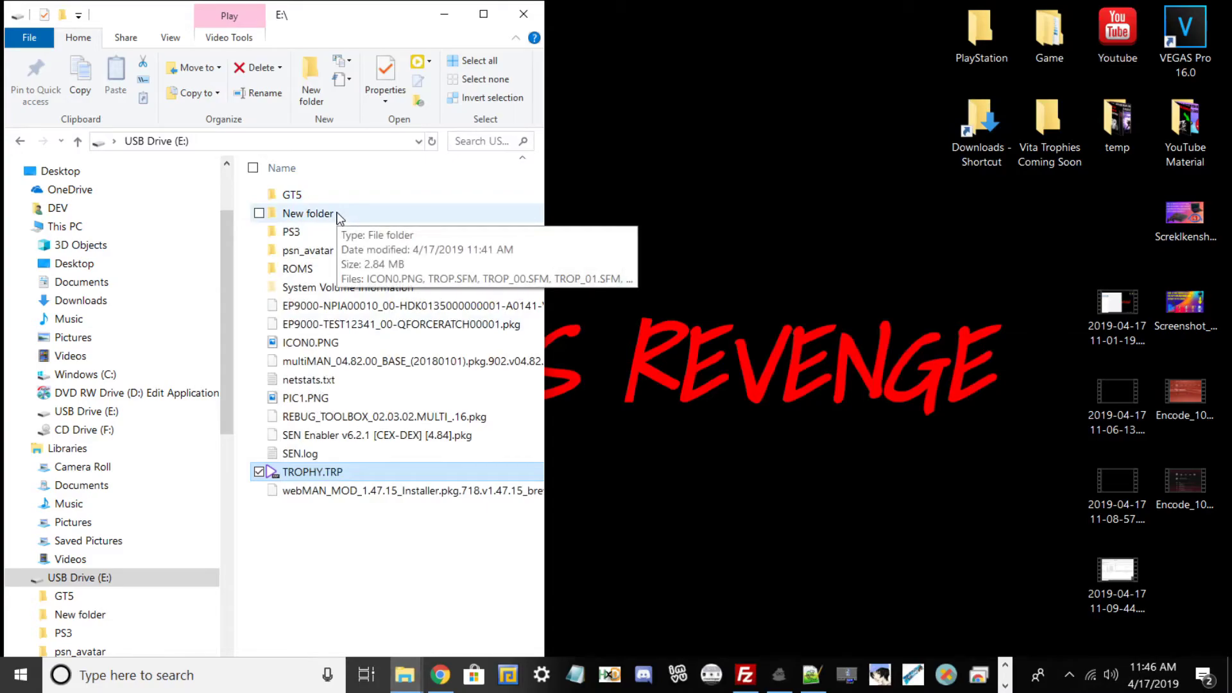
{"action": "left_click", "coordinate": [292, 195]}
{"action": "double_click", "coordinate": [369, 193]}
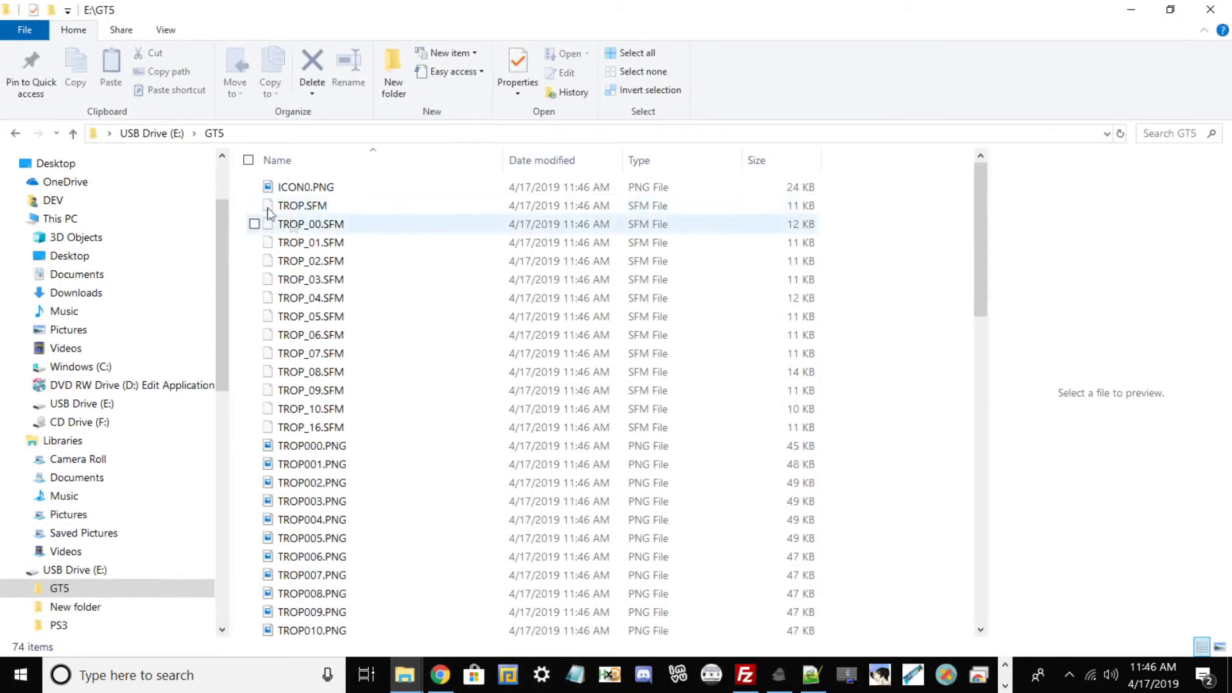
Preview the extracted icon and trophy images up to TROP055.PNG, then bring up TROPCONF.SFM's context menu
{"action": "left_click", "coordinate": [302, 186]}
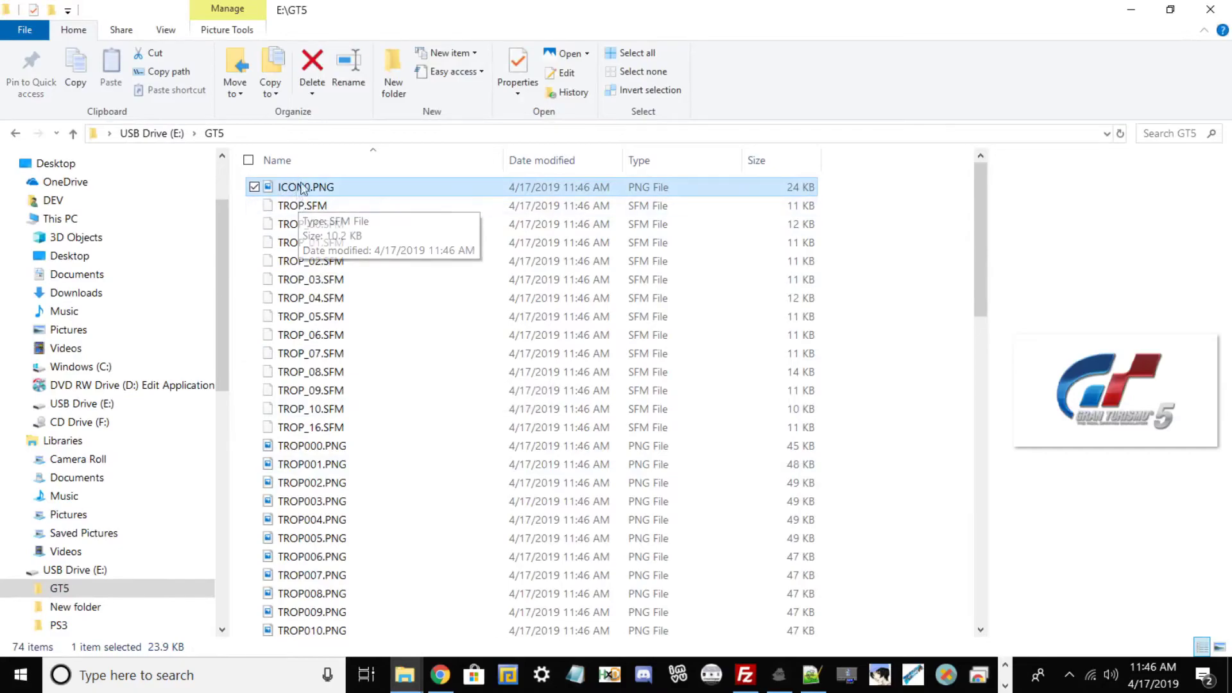
{"action": "left_click", "coordinate": [305, 204]}
{"action": "scroll", "coordinate": [352, 447], "scroll_direction": "down", "scroll_amount": 12}
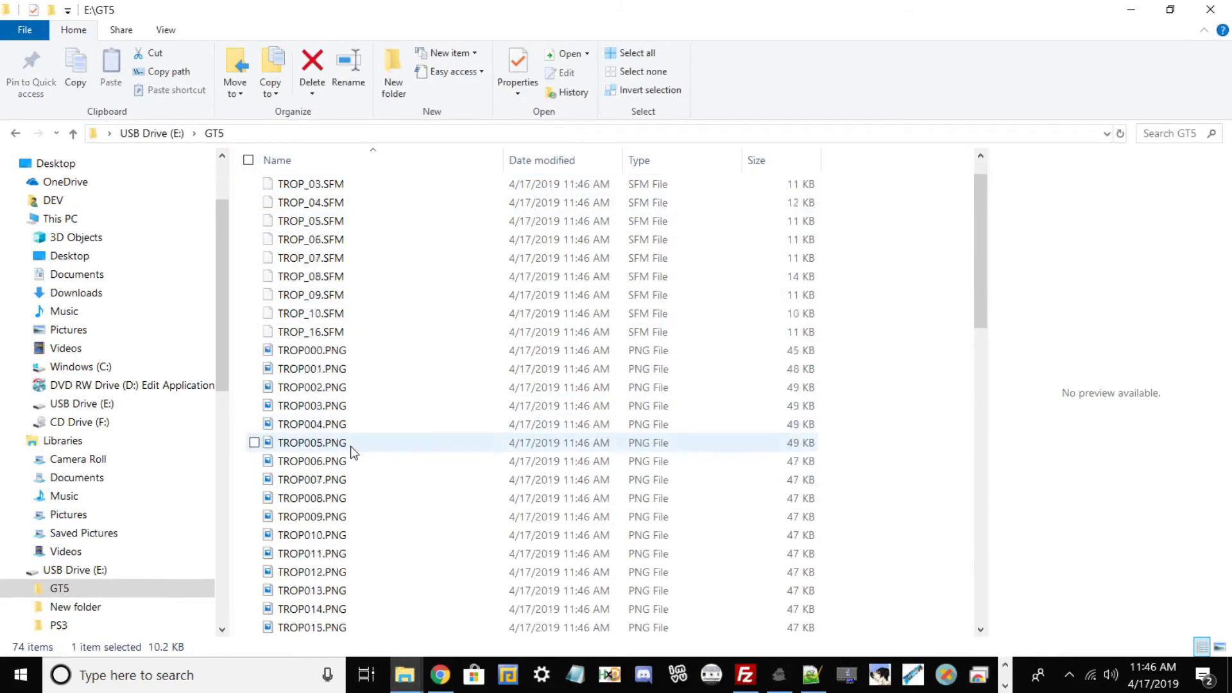
{"action": "left_click", "coordinate": [314, 406]}
{"action": "left_click", "coordinate": [324, 498]}
{"action": "scroll", "coordinate": [326, 507], "scroll_direction": "down", "scroll_amount": 5}
{"action": "left_click", "coordinate": [327, 517]}
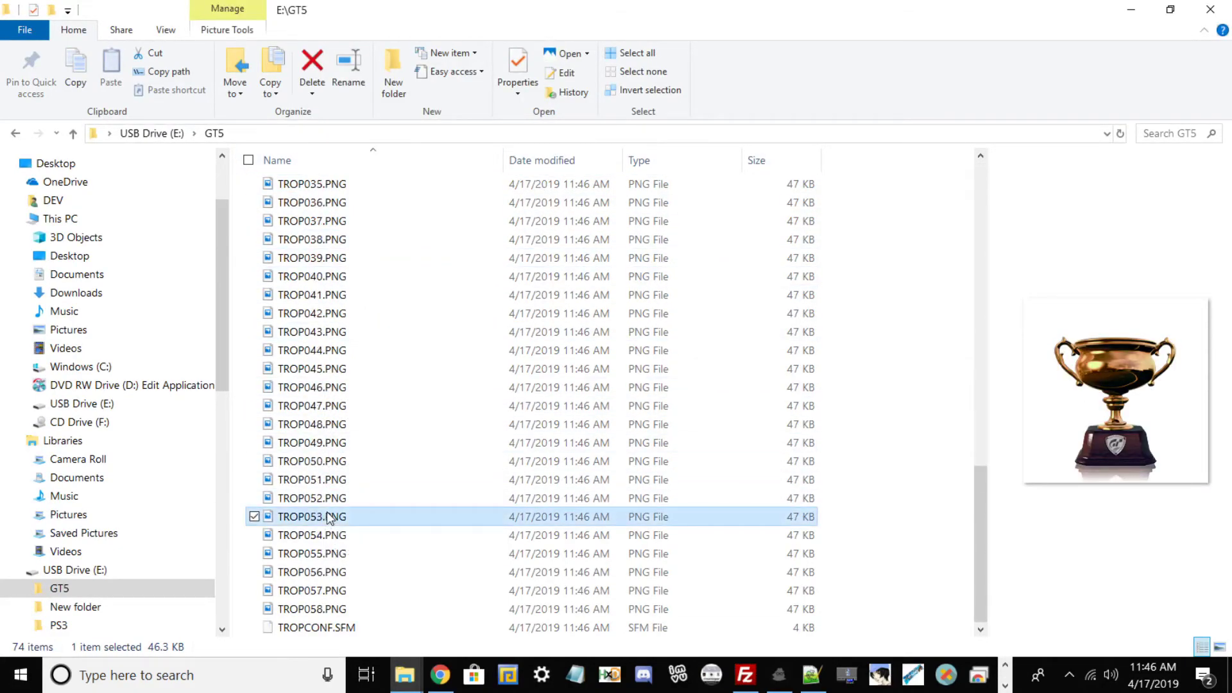
{"action": "left_click", "coordinate": [319, 552]}
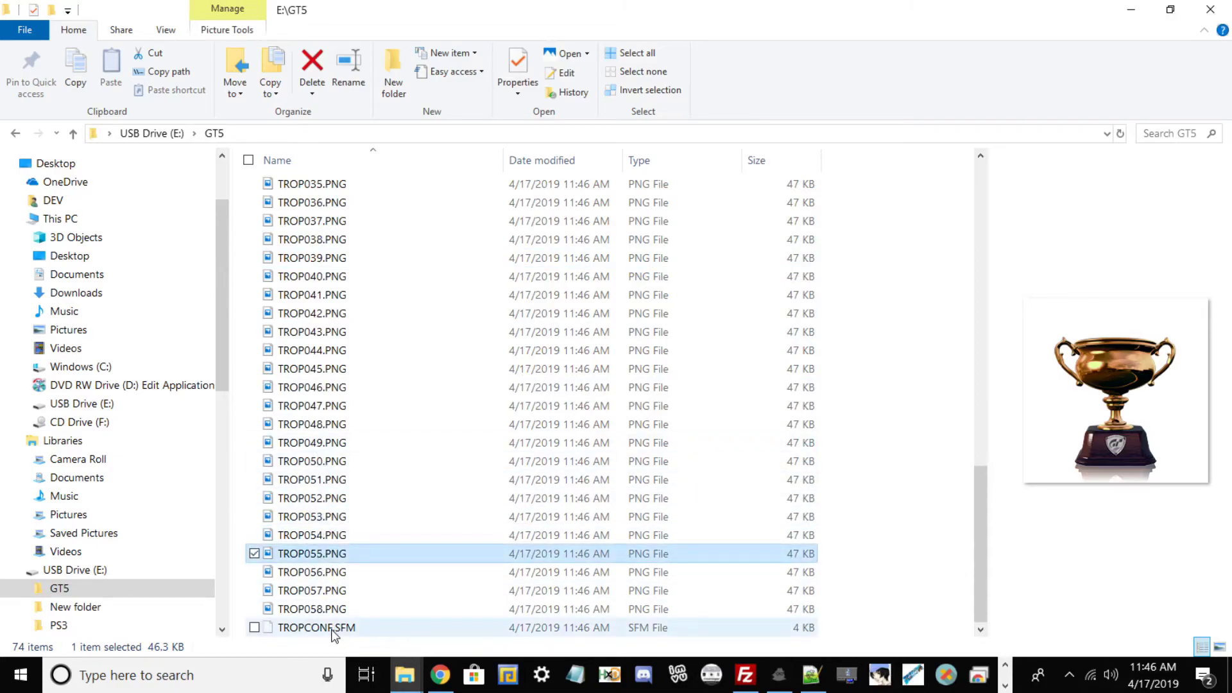
{"action": "left_click", "coordinate": [282, 629]}
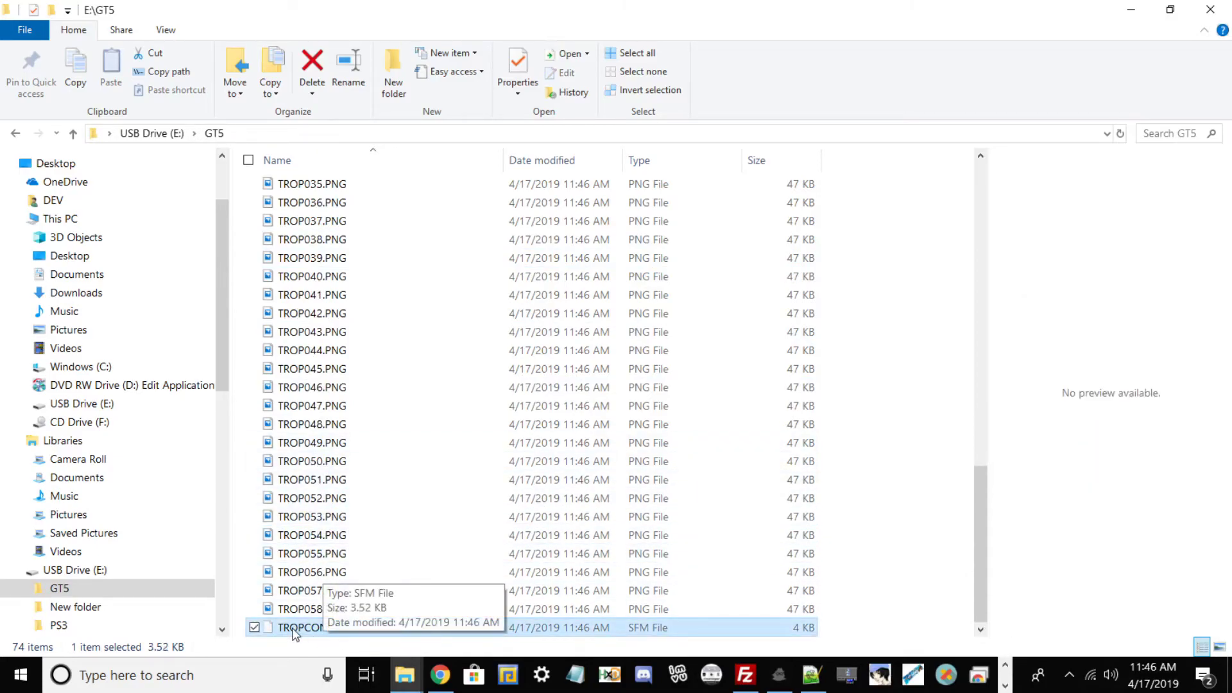
{"action": "right_click", "coordinate": [292, 629]}
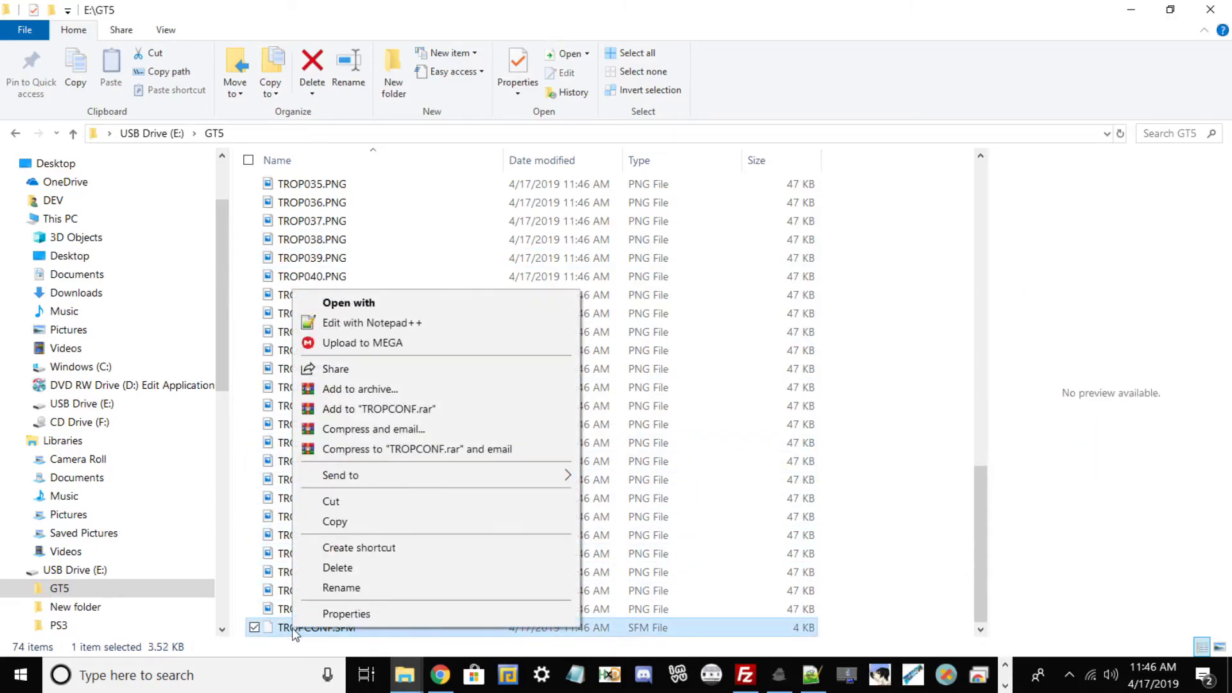
Open TROPCONF.SFM in Notepad++ without reloading, and inspect its header, signature and trophy entries
{"action": "left_click", "coordinate": [366, 323]}
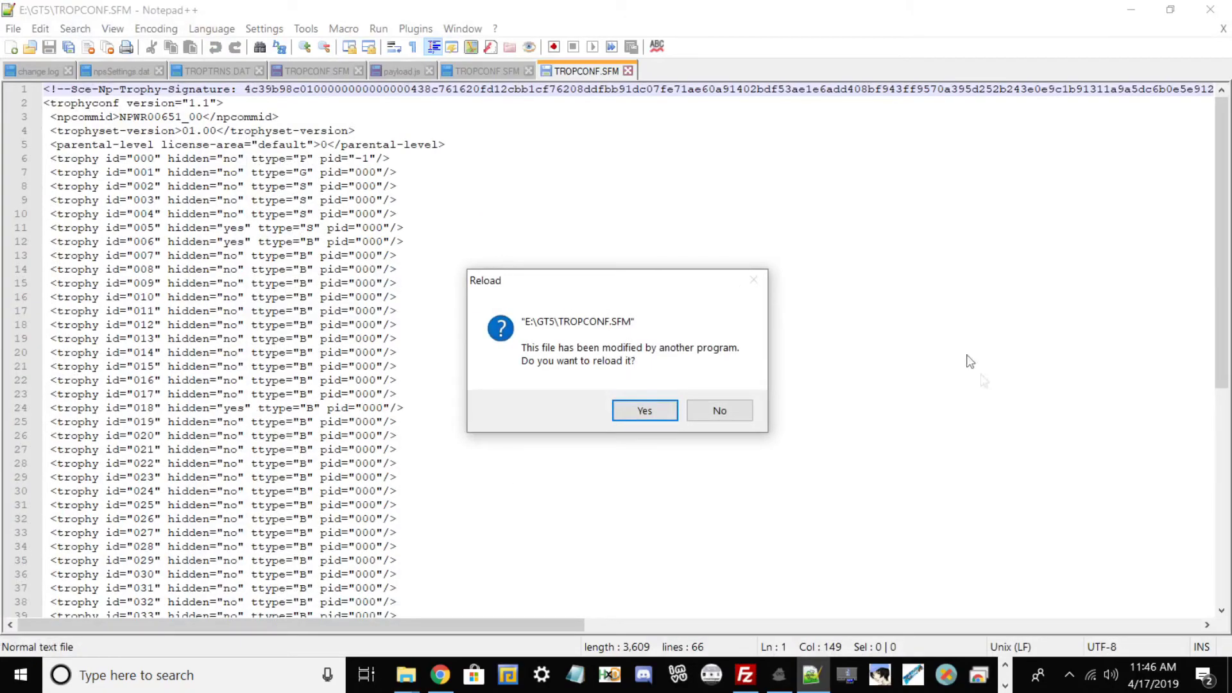
{"action": "left_click", "coordinate": [711, 412]}
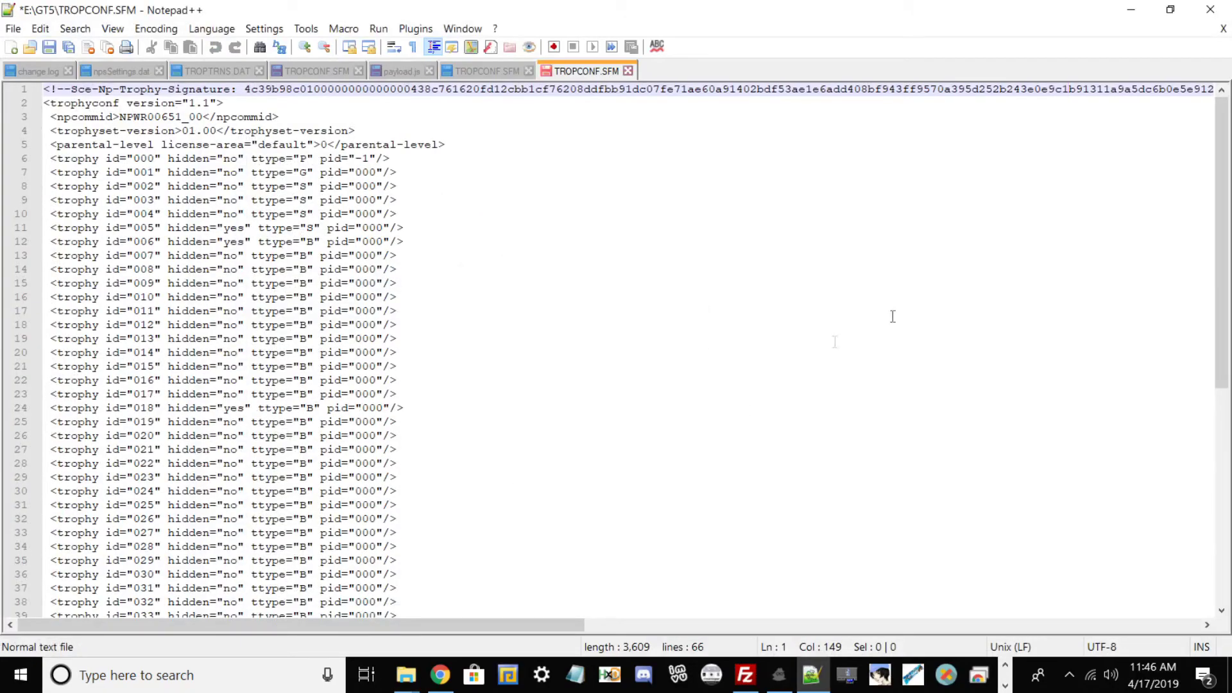
{"action": "mouse_move", "coordinate": [84, 90]}
{"action": "left_mouse_down"}
{"action": "mouse_move", "coordinate": [359, 187]}
{"action": "mouse_move", "coordinate": [359, 337]}
{"action": "mouse_move", "coordinate": [354, 310]}
{"action": "left_mouse_up"}
{"action": "left_click", "coordinate": [113, 104]}
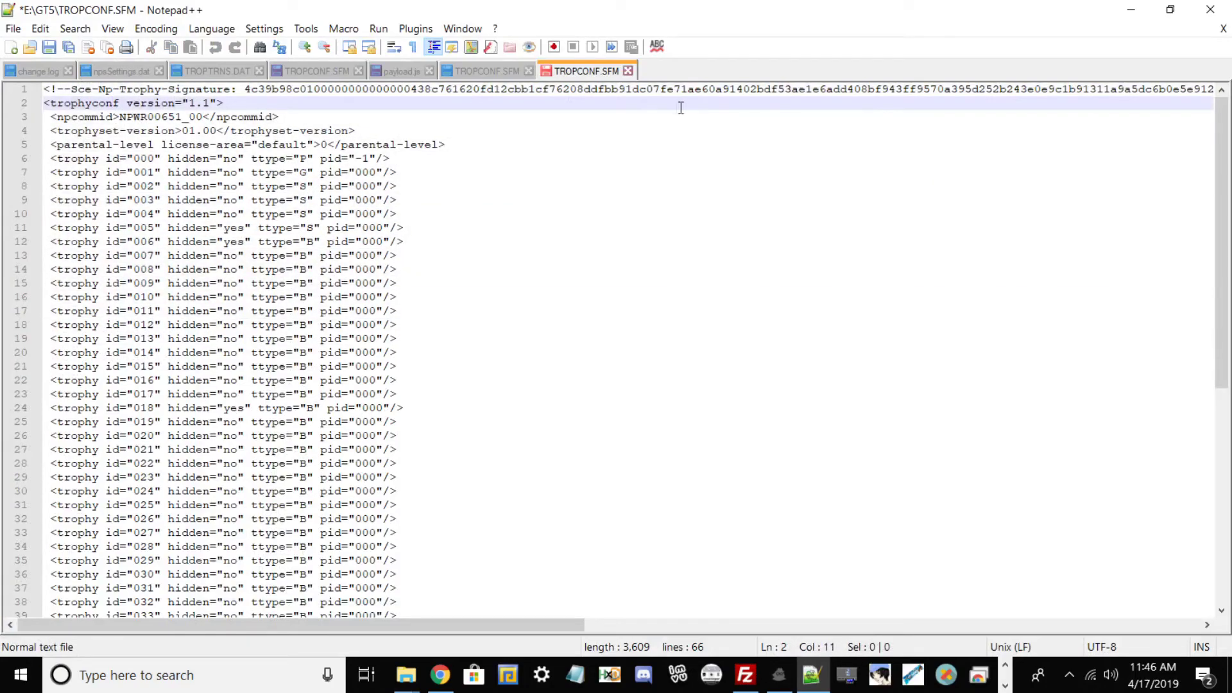
{"action": "scroll", "coordinate": [157, 103], "scroll_direction": "down", "scroll_amount": 10}
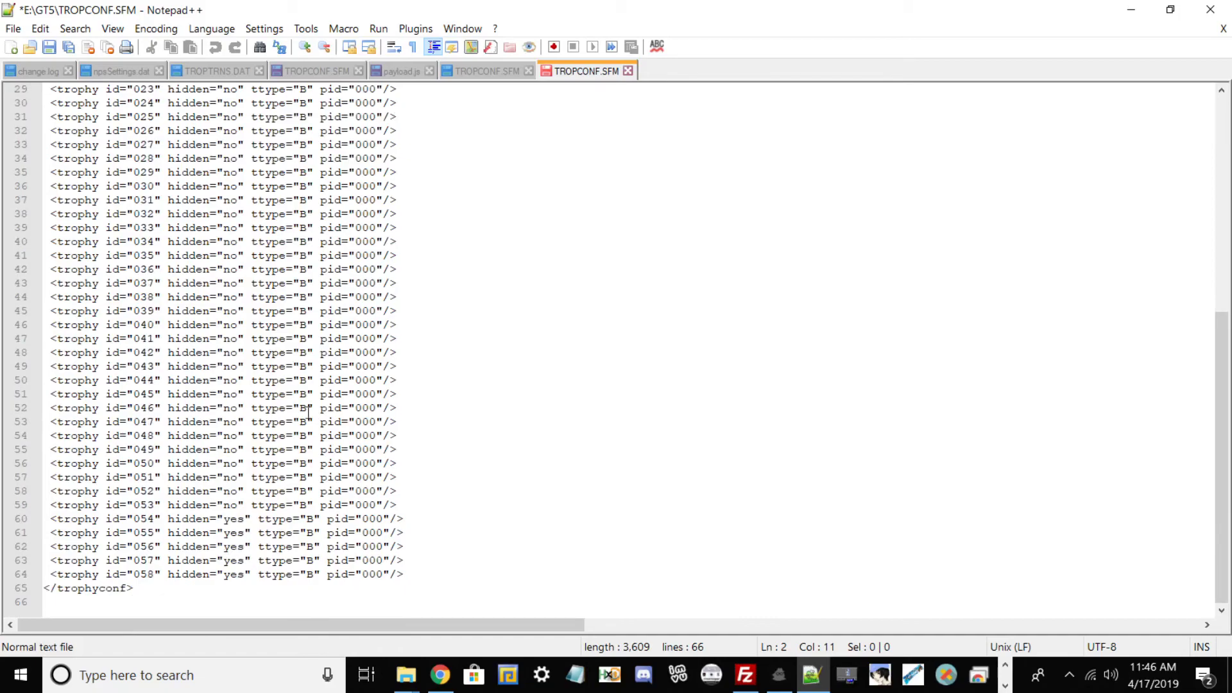
{"action": "scroll", "coordinate": [151, 434], "scroll_direction": "up", "scroll_amount": 6}
{"action": "scroll", "coordinate": [151, 434], "scroll_direction": "up", "scroll_amount": 4}
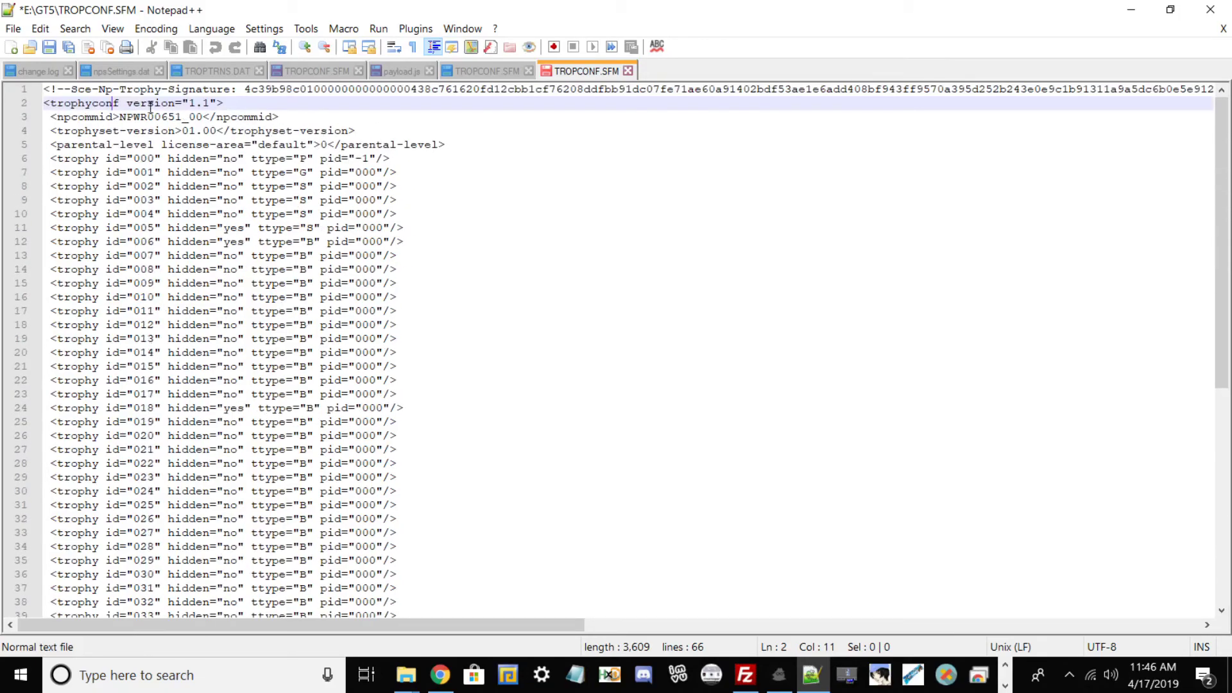
{"action": "left_click_drag", "start_coordinate": [98, 88], "coordinate": [1217, 82]}
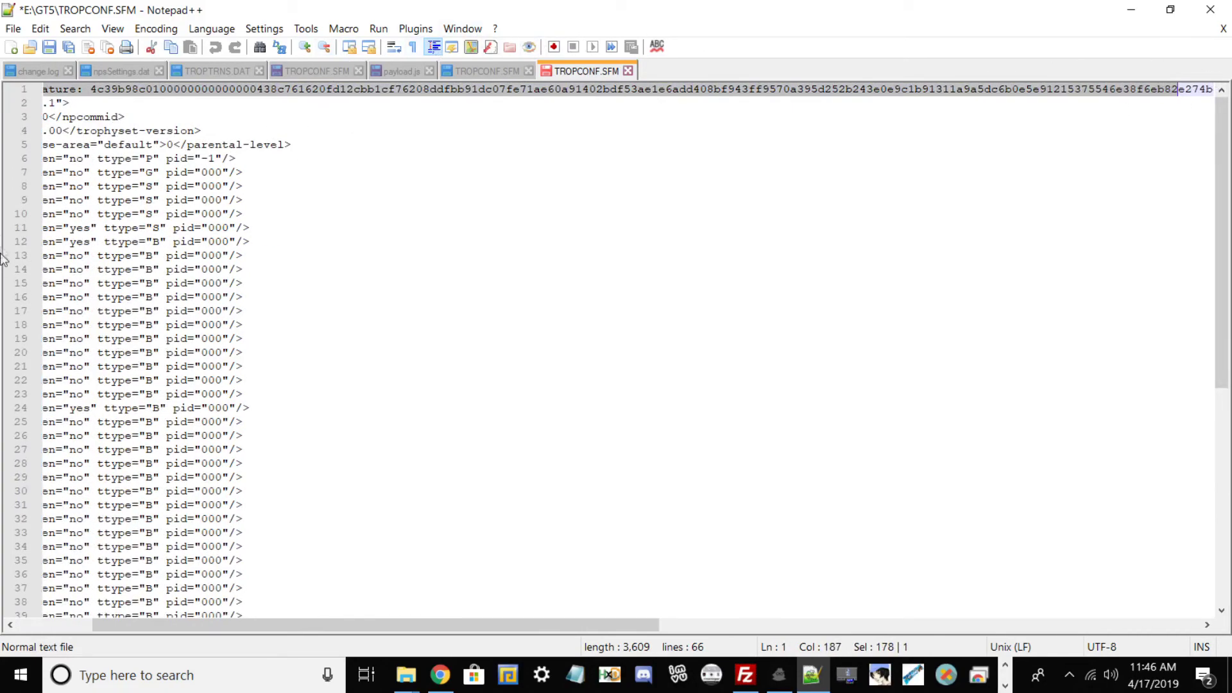